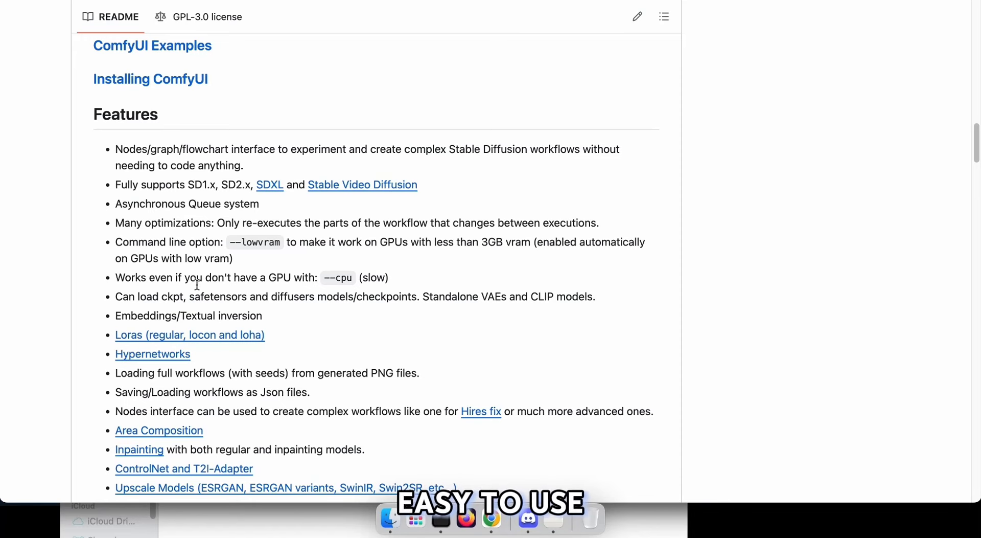
- Review the Influencer Creator [SFW] workflow page and open the workflow for trying out
scroll(782, 296, up, 20)
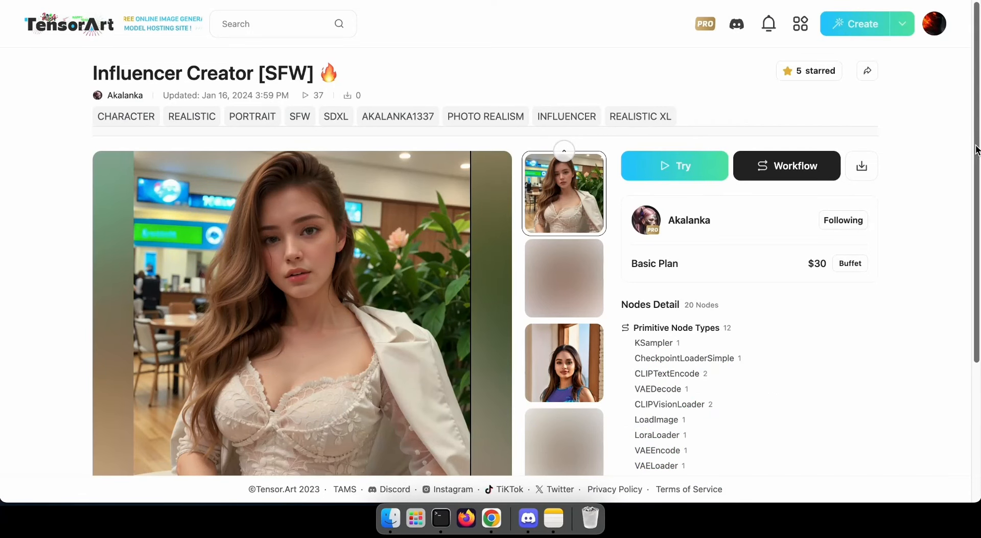
scroll(127, 398, down, 4)
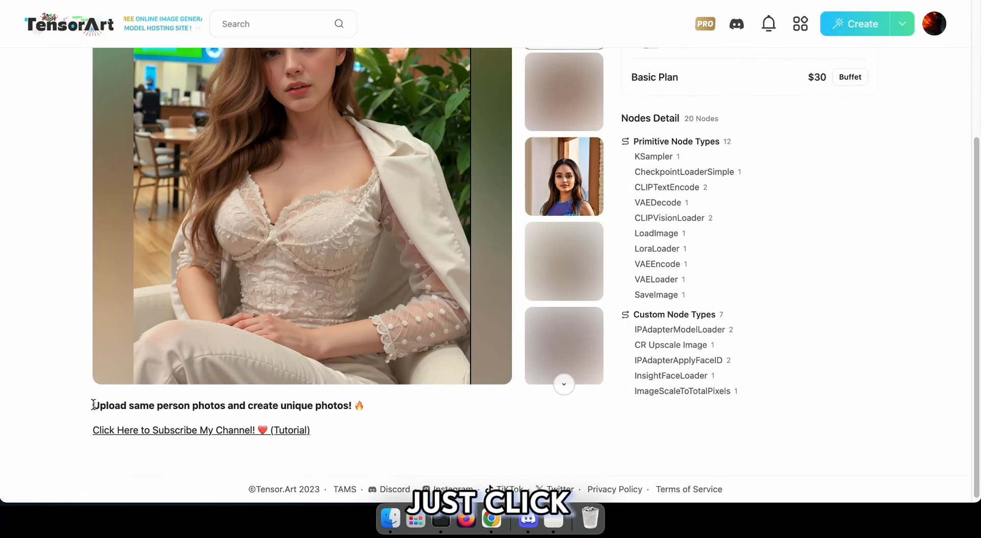
scroll(892, 256, up, 4)
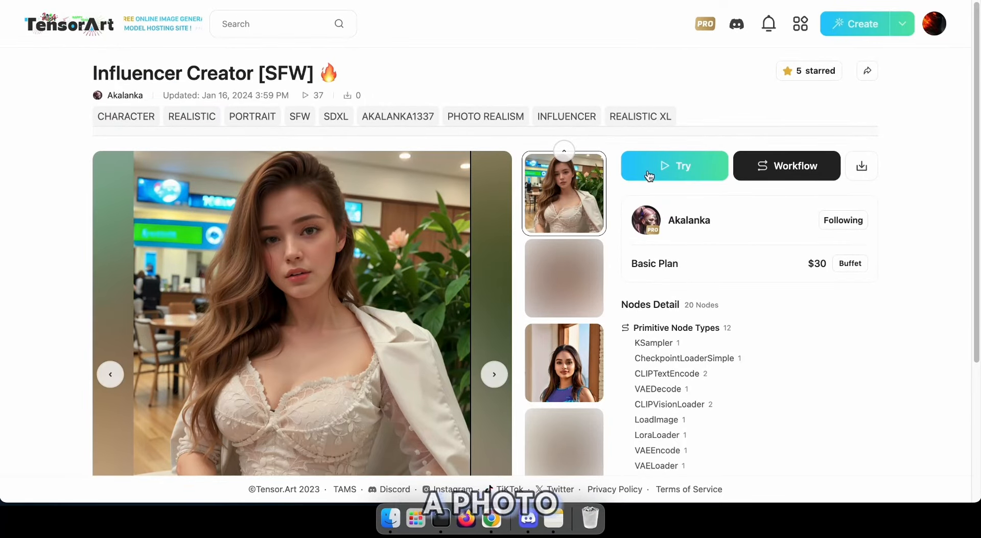
click(682, 176)
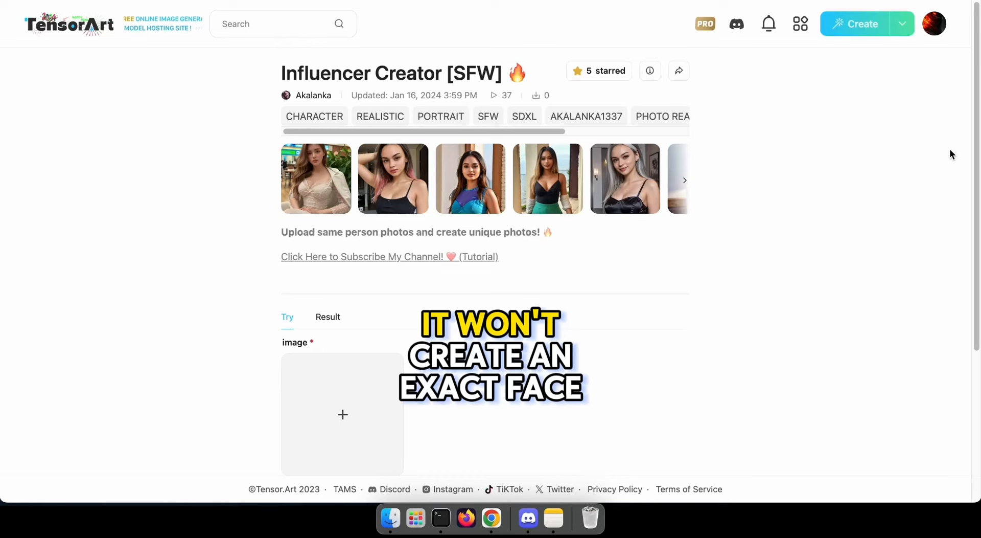
- Upload hneuras24.jpg from the AkalankaSvrTemp folder as the workflow's input image
scroll(975, 172, down, 1)
drag(976, 168, 976, 175)
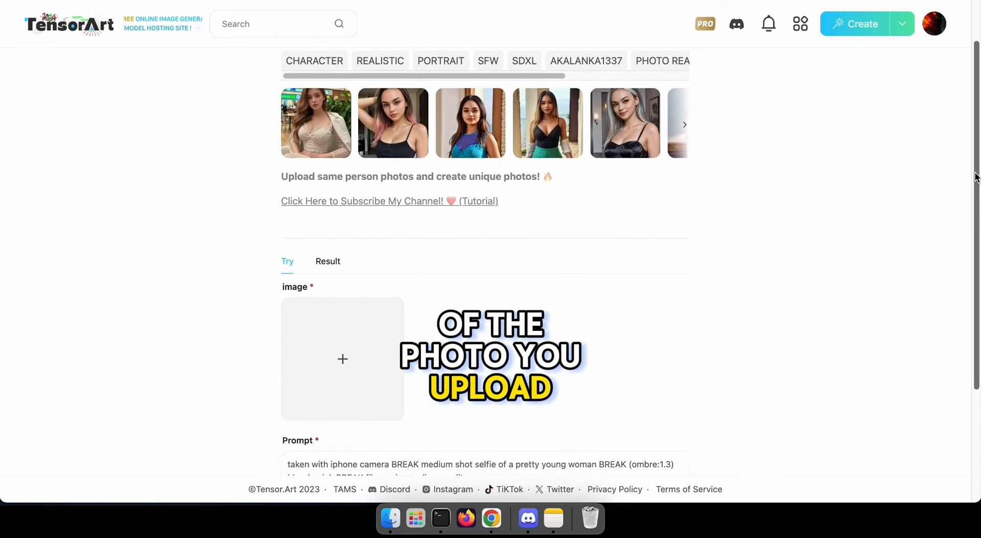
scroll(444, 340, down, 3)
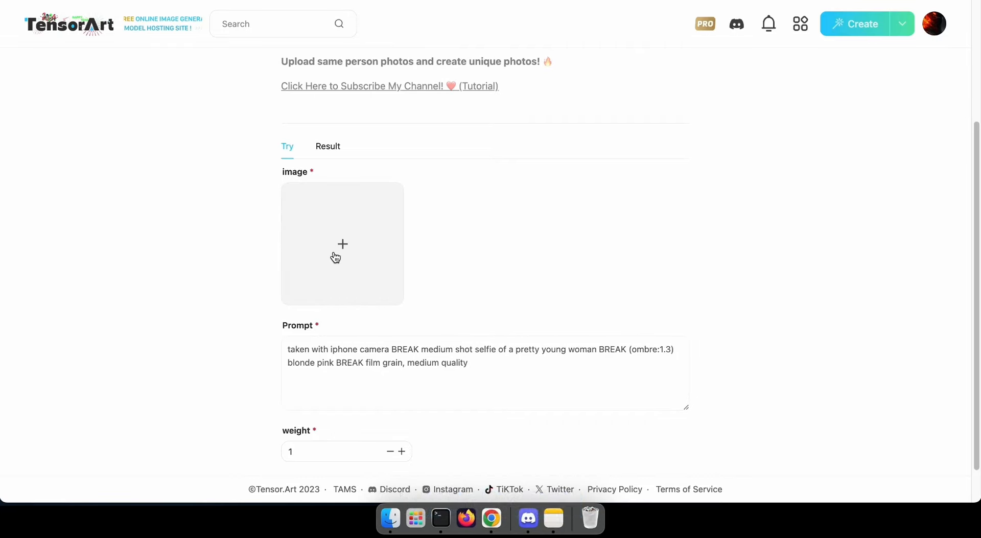
click(352, 281)
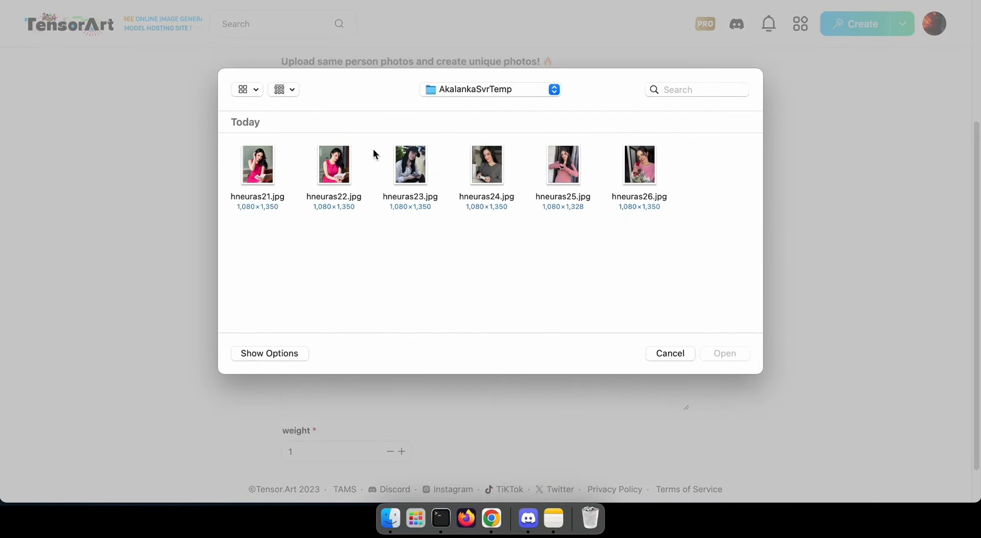
double_click(486, 168)
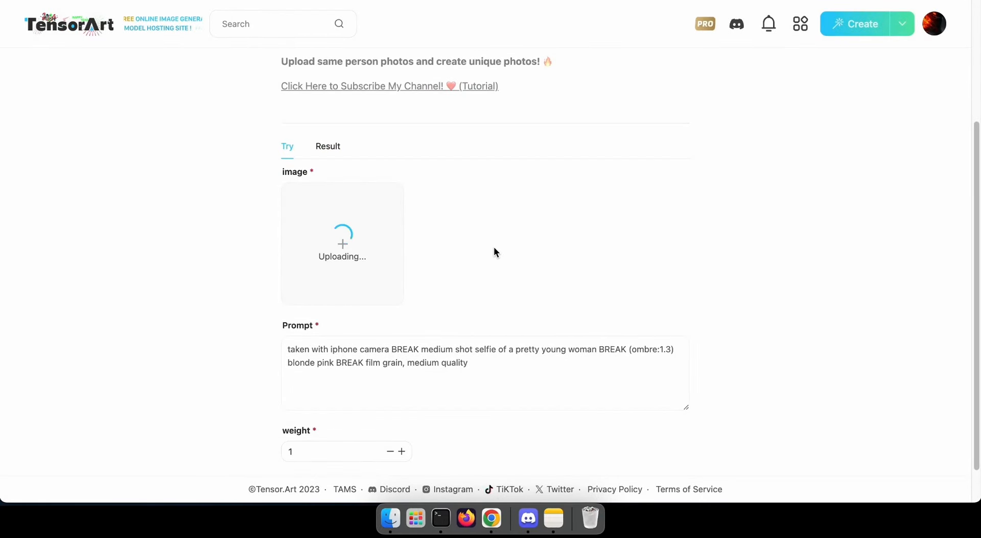
- Keep the default prompt and weight and generate a photo from the uploaded image
scroll(494, 248, down, 2)
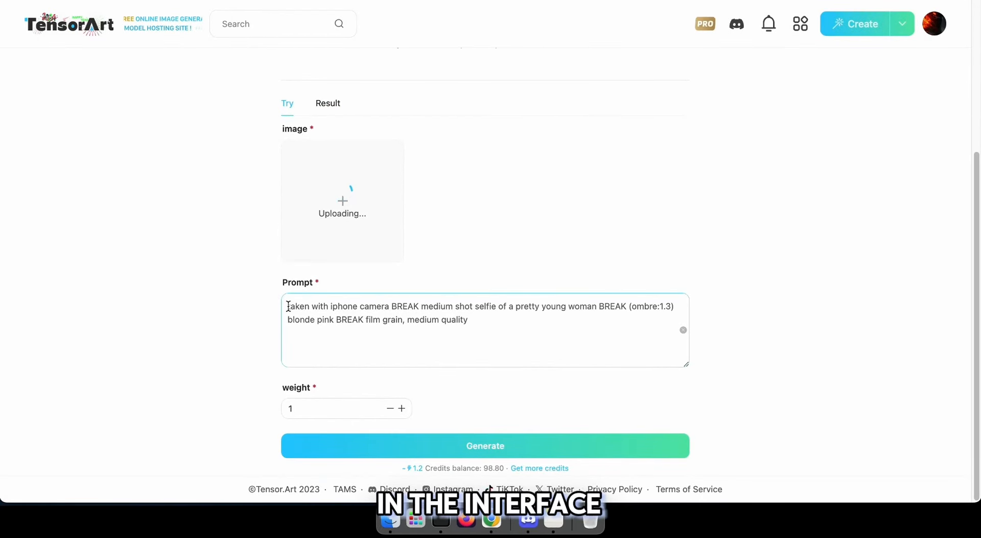
drag(288, 306, 475, 330)
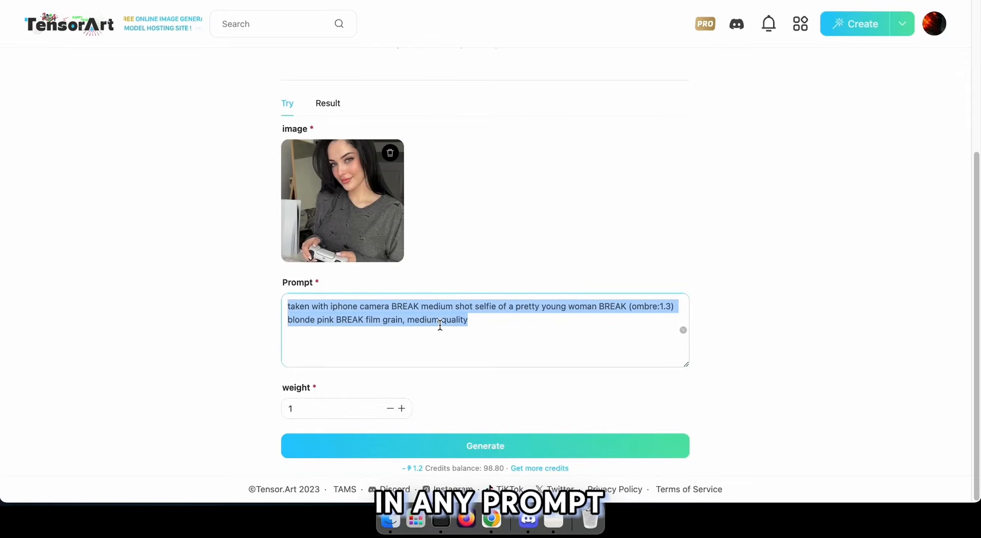
click(524, 324)
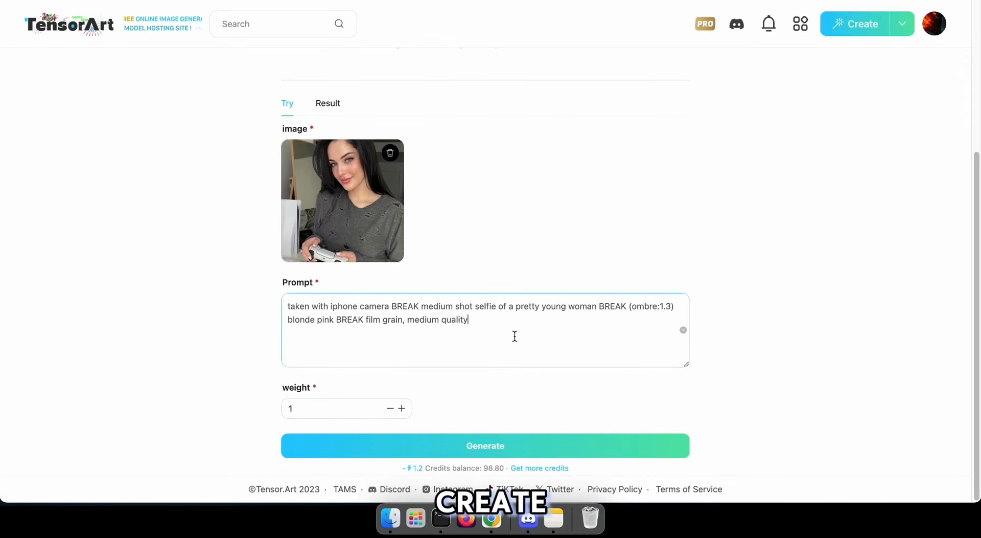
click(506, 454)
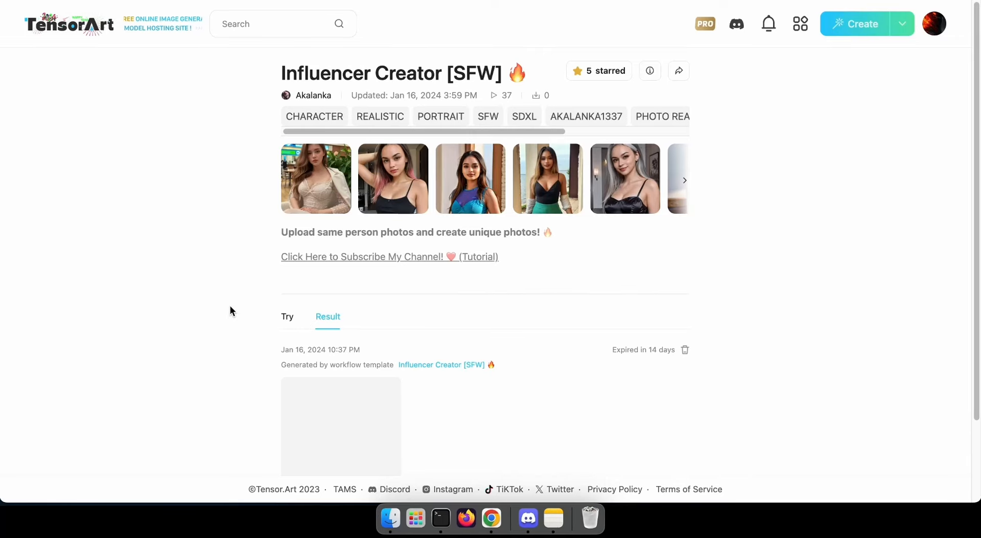
- View the generated photo at full size, then close the enlarged preview
scroll(230, 306, down, 3)
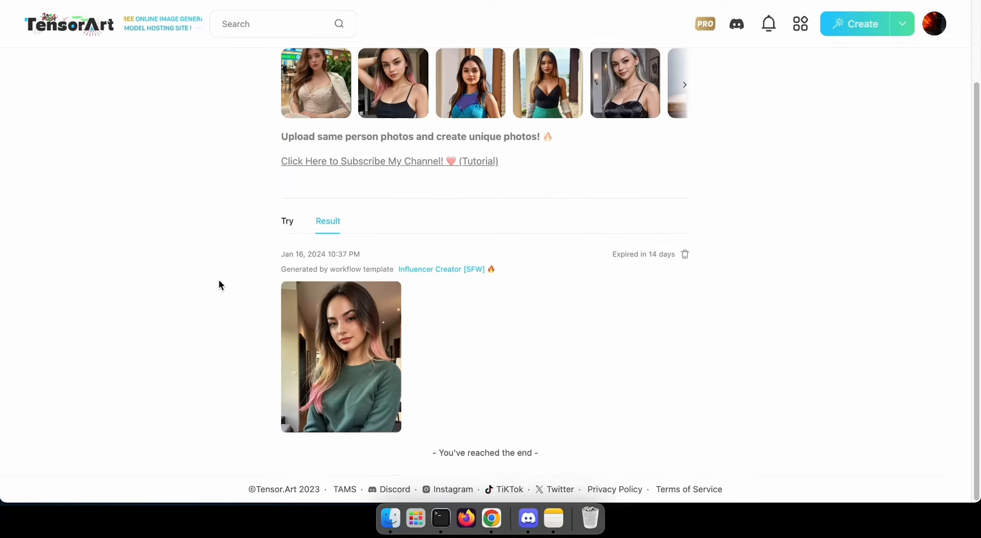
click(349, 340)
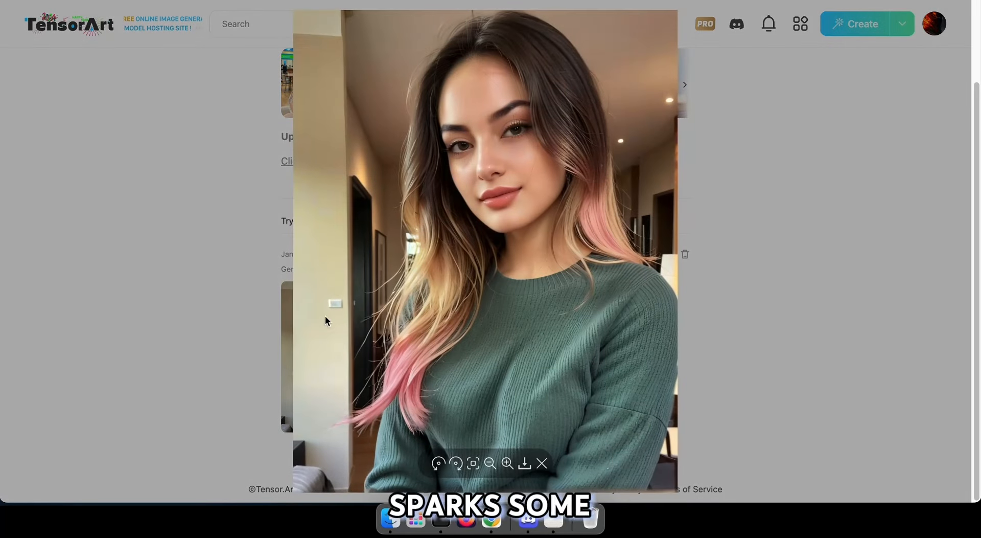
click(820, 263)
scroll(353, 233, up, 3)
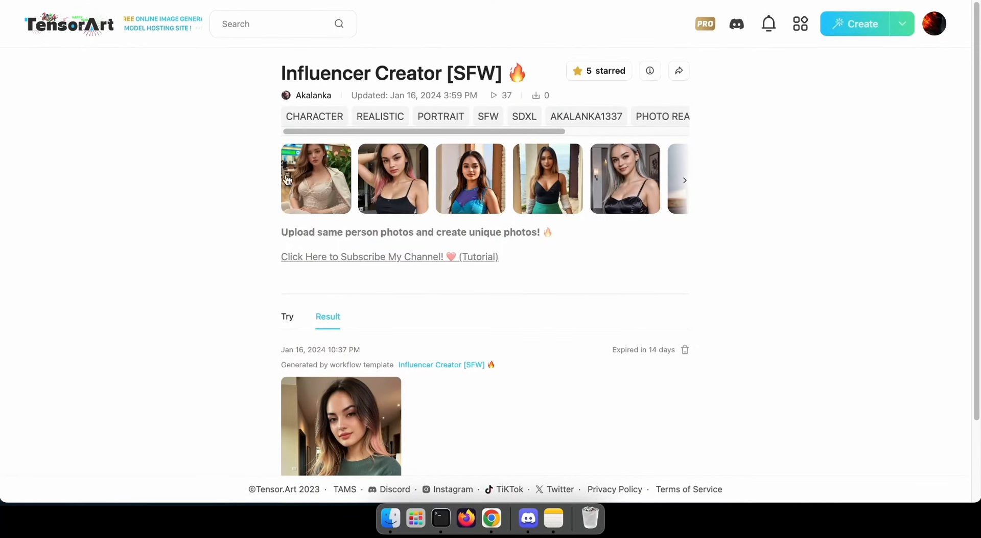
- Replace the workflow's input image with hneuras21.jpg and generate another photo with the same prompt
click(288, 317)
scroll(318, 296, down, 5)
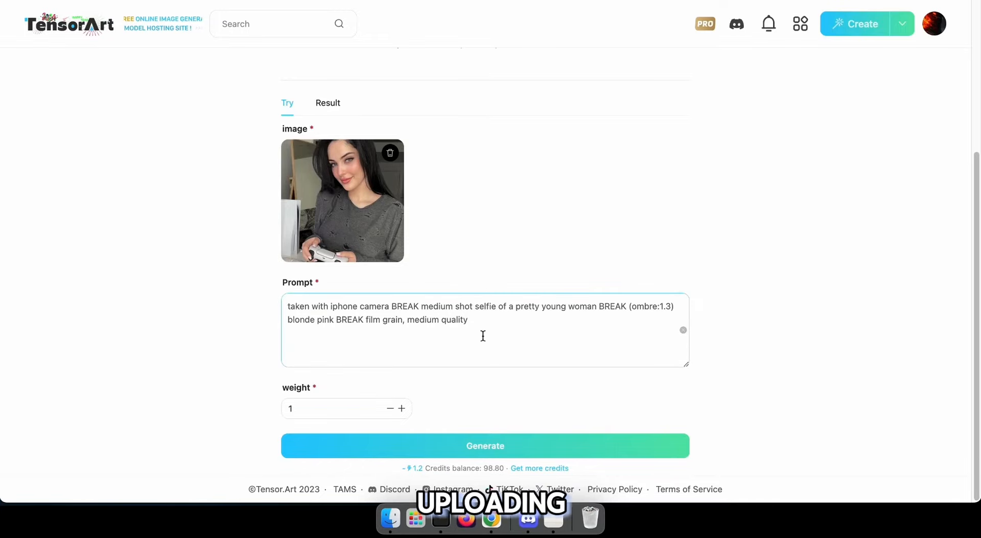
click(383, 155)
click(363, 199)
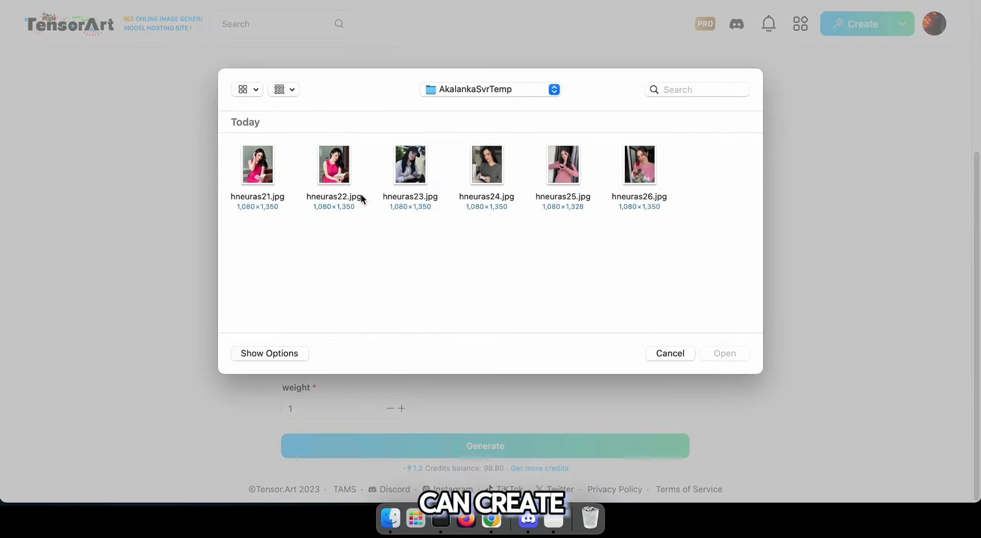
double_click(258, 165)
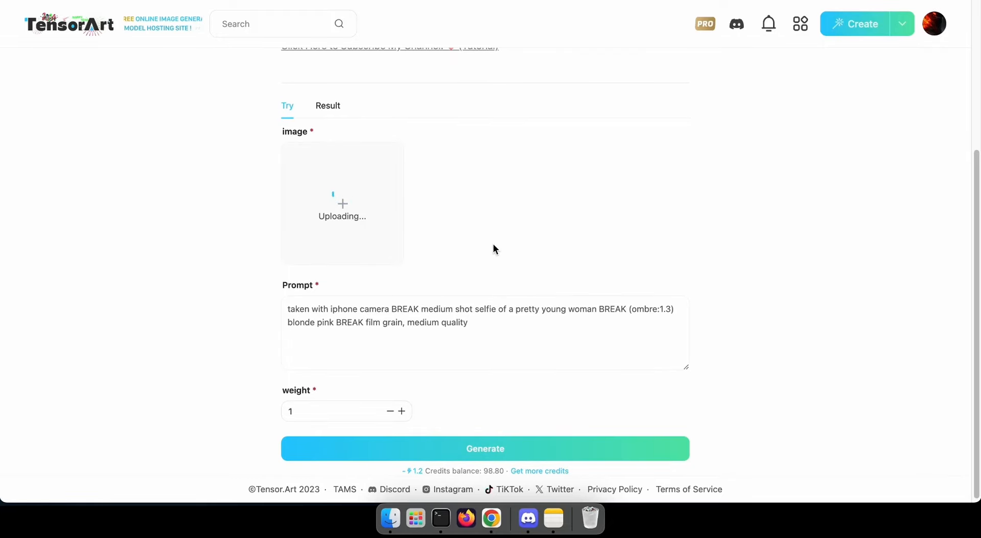
click(488, 452)
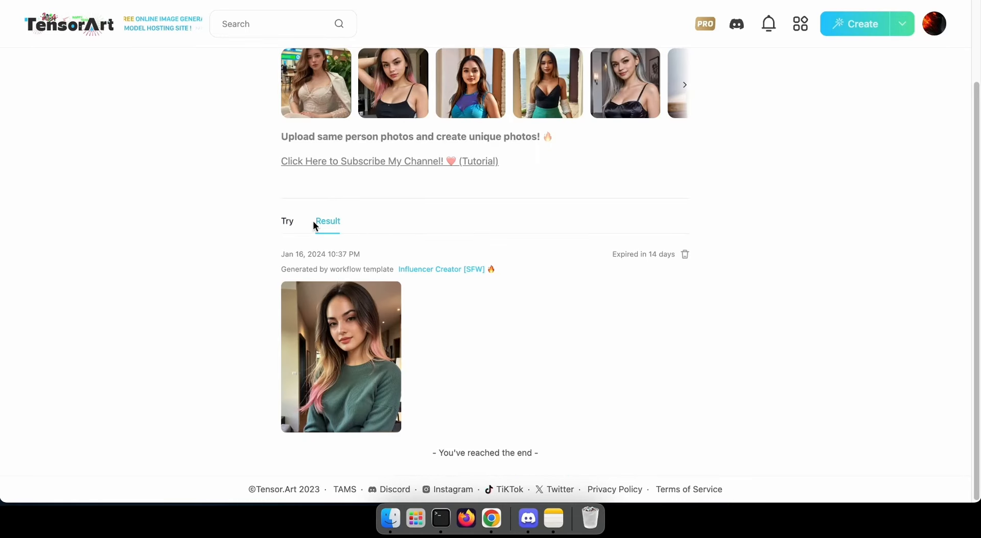
- Replace the workflow's input image with hneuras23.jpg
click(286, 220)
click(390, 272)
click(351, 317)
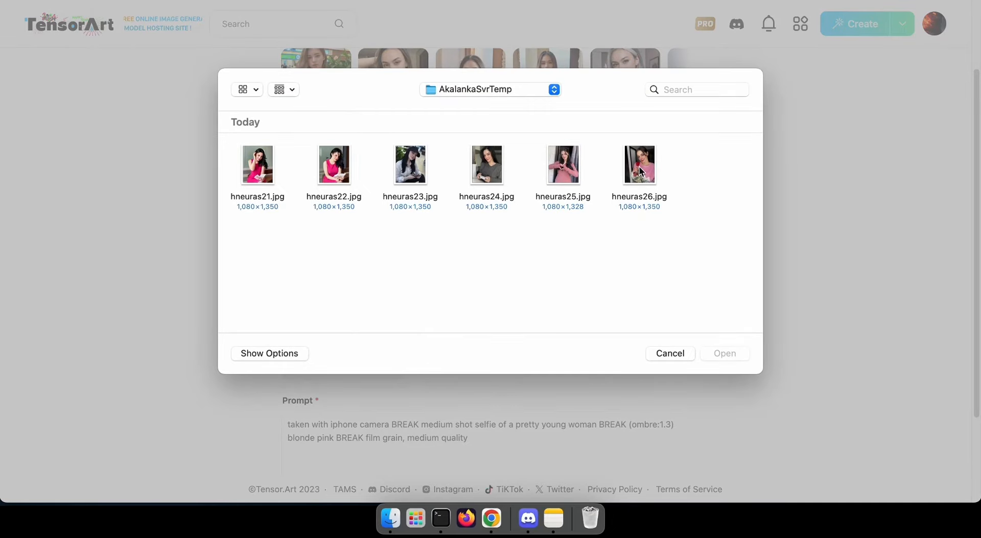
double_click(411, 164)
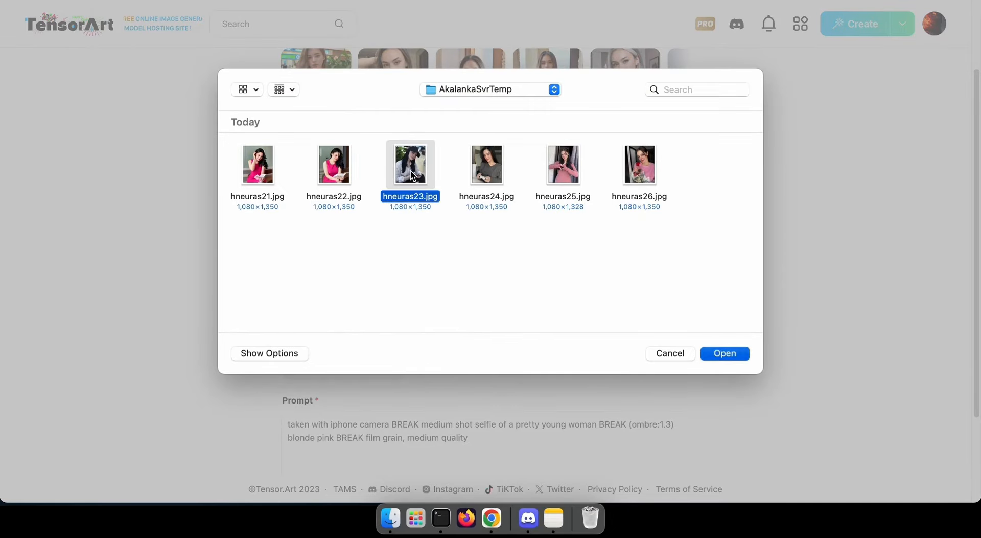
scroll(464, 252, down, 1)
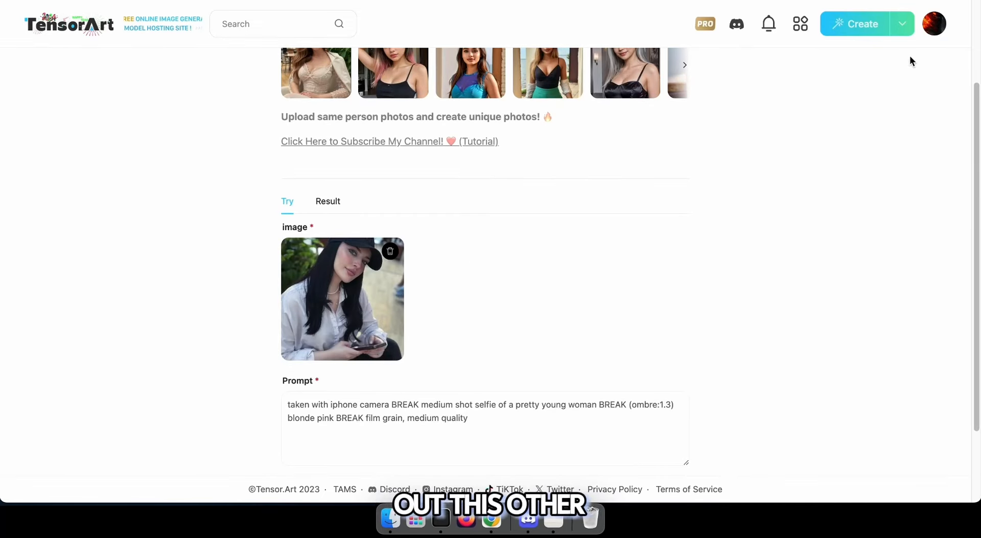
- Extract a prompt from the photo of the woman in the black cap with Abstract Prompts and copy the output
click(903, 24)
click(884, 159)
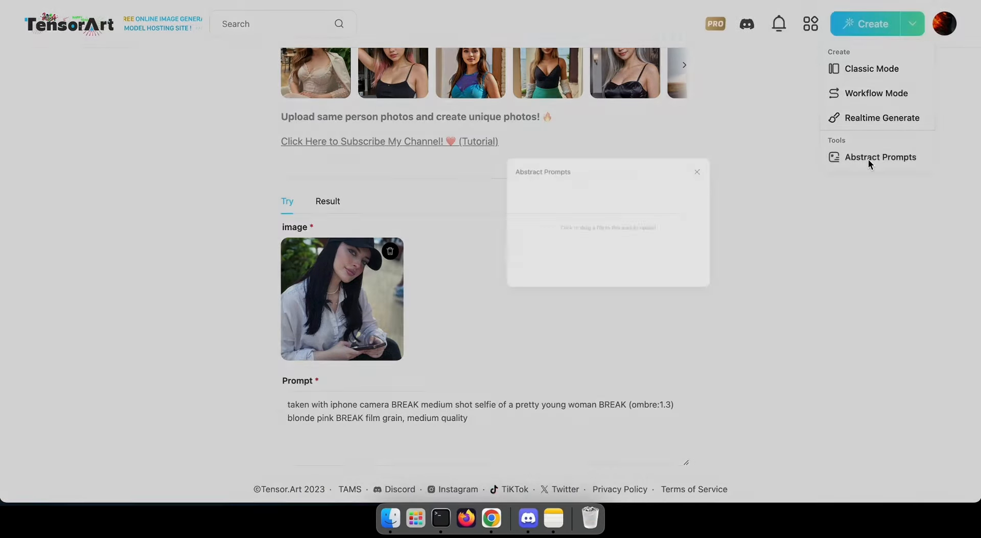
click(391, 518)
drag(440, 169, 511, 264)
drag(474, 310, 443, 221)
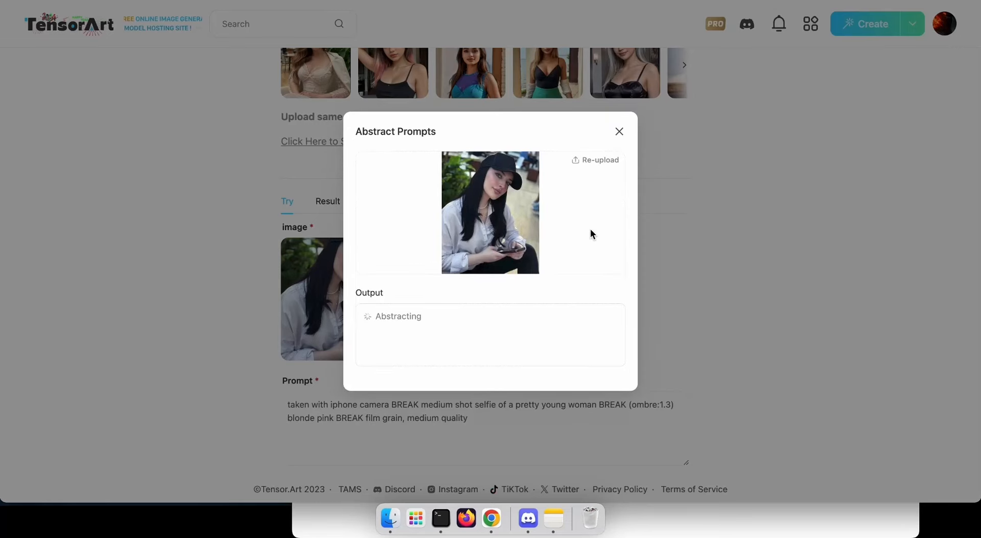
click(410, 394)
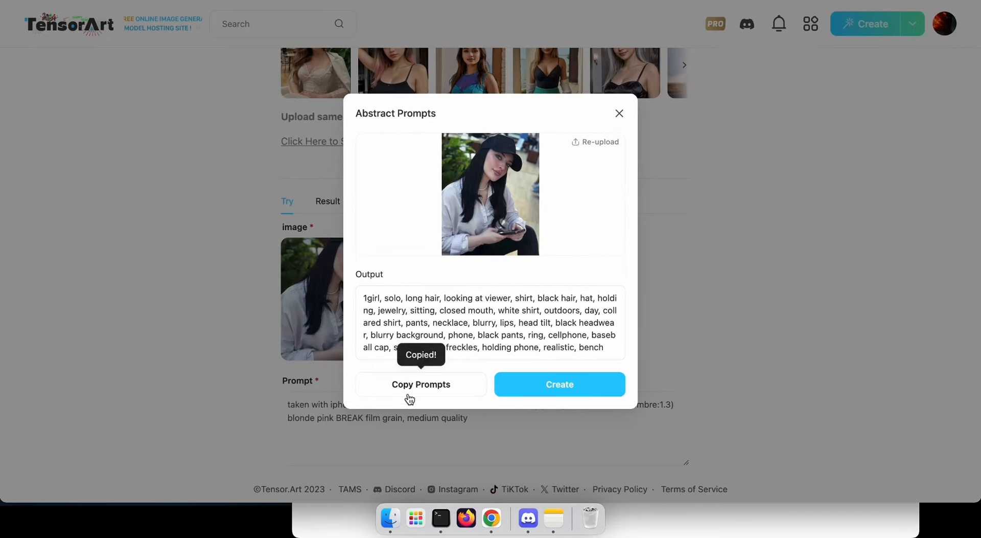
- Replace the workflow prompt with the copied one, append ", white dress" and generate the photo
click(717, 339)
drag(510, 416, 287, 389)
key(super+v)
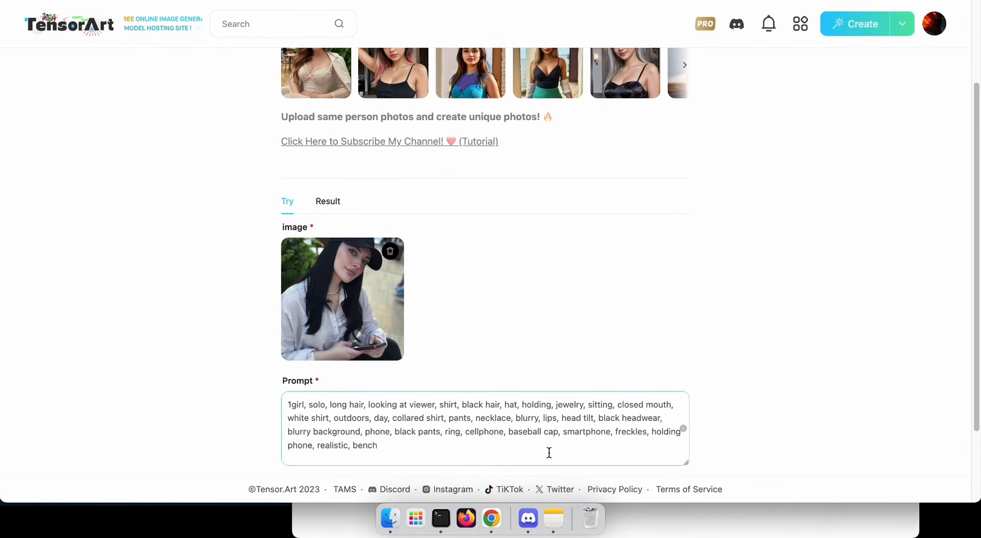
text(, white)
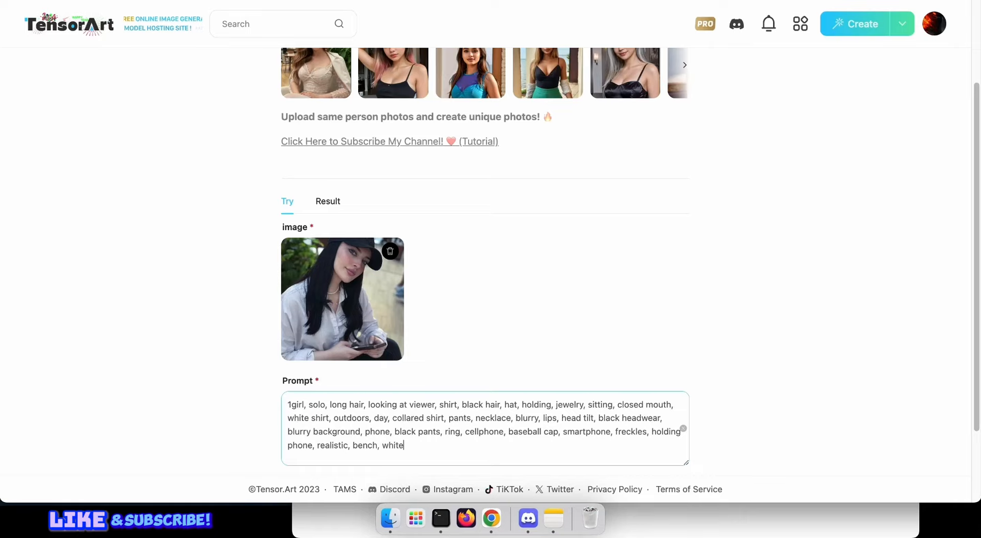
text( dress)
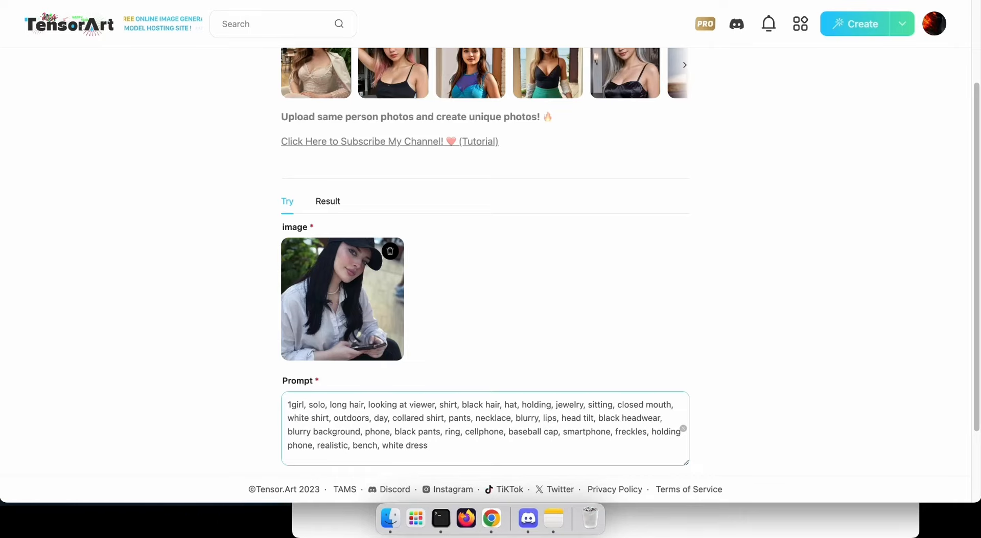
scroll(445, 386, down, 3)
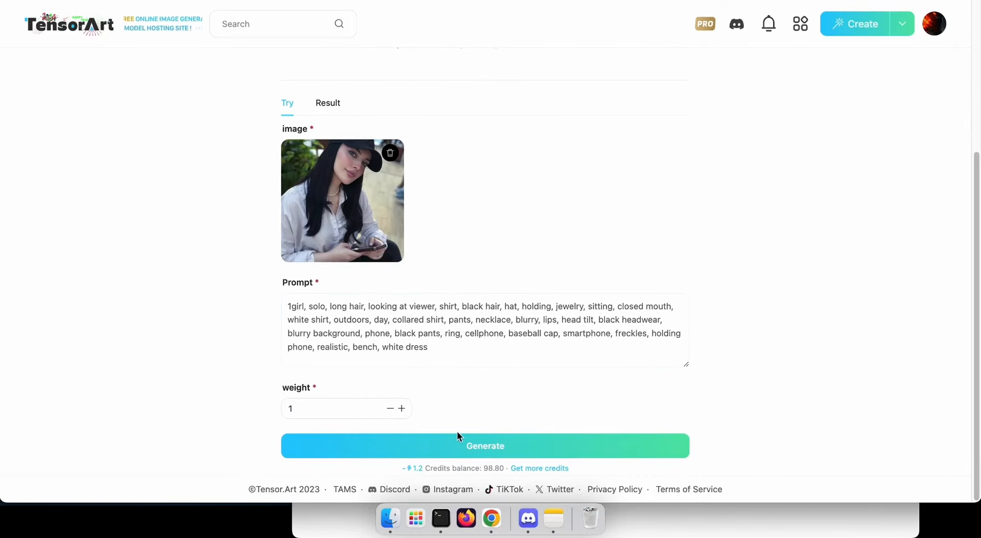
click(481, 448)
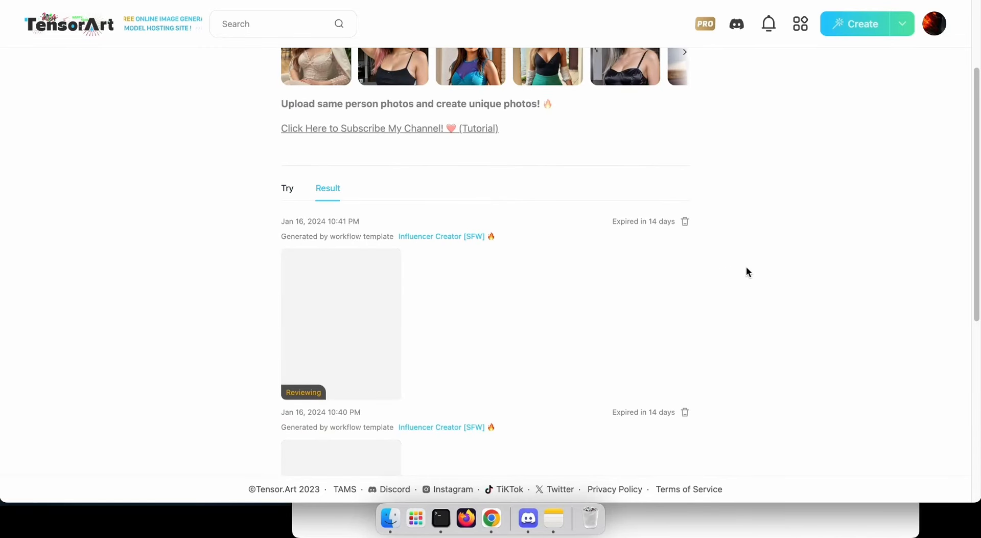
- Check the list of generation results for the newly requested photos
scroll(749, 268, down, 10)
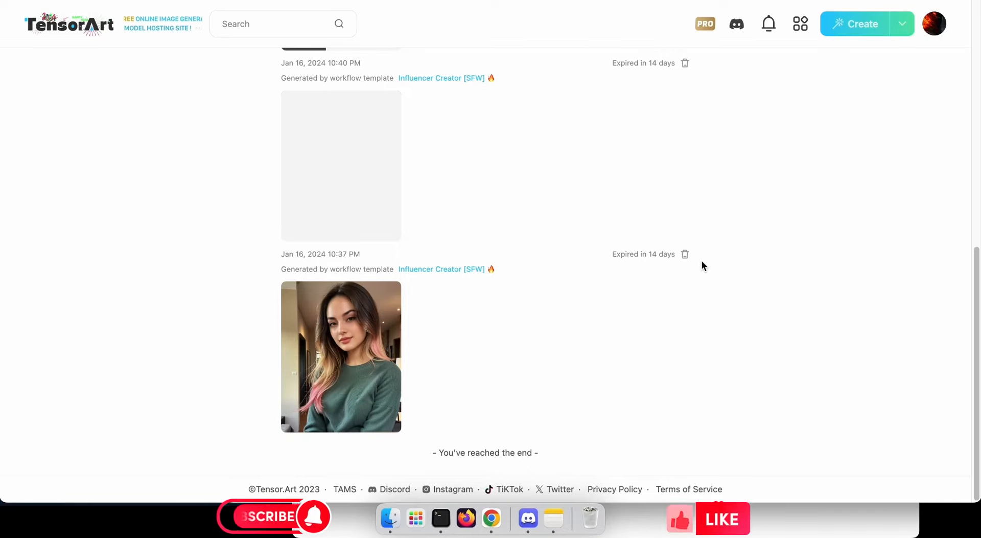
scroll(560, 214, up, 8)
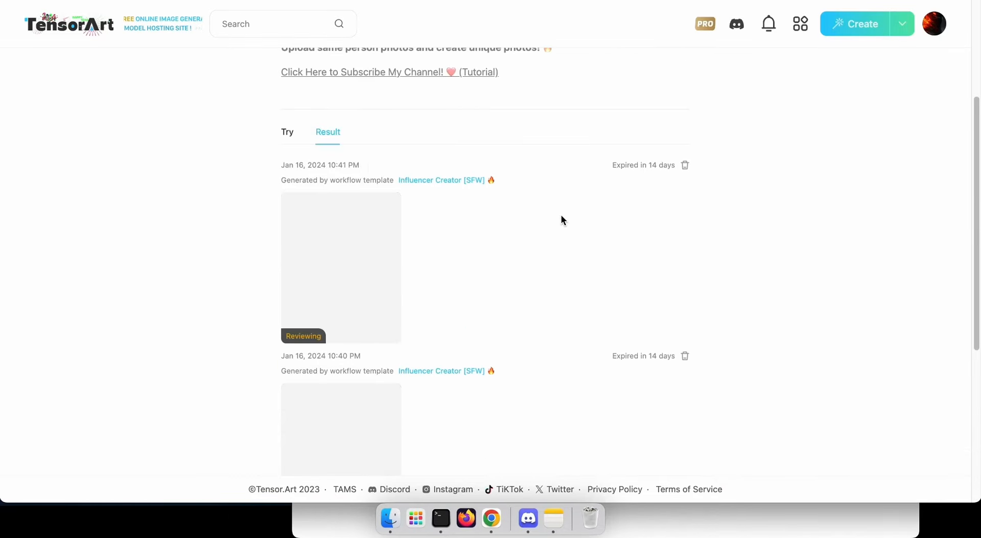
scroll(562, 220, up, 1)
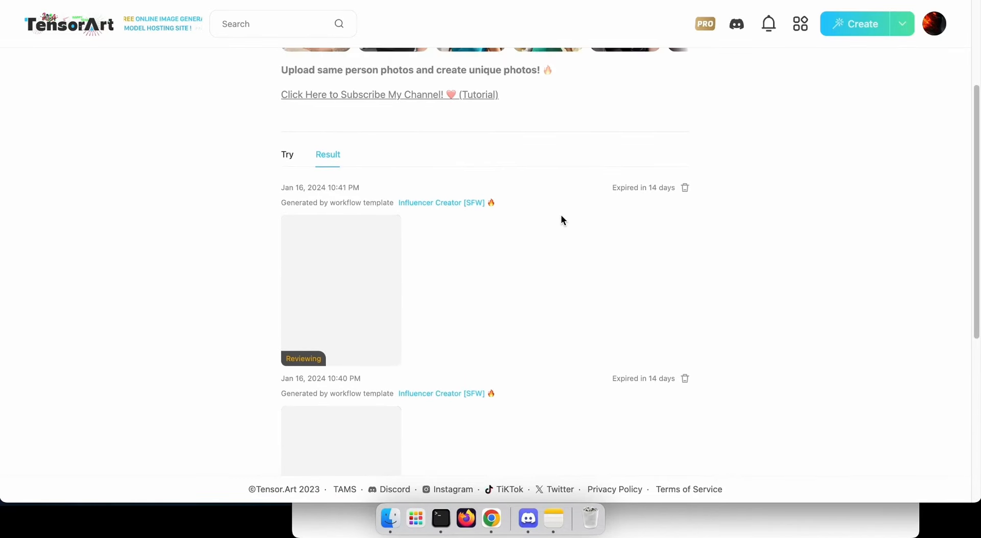
scroll(562, 220, down, 3)
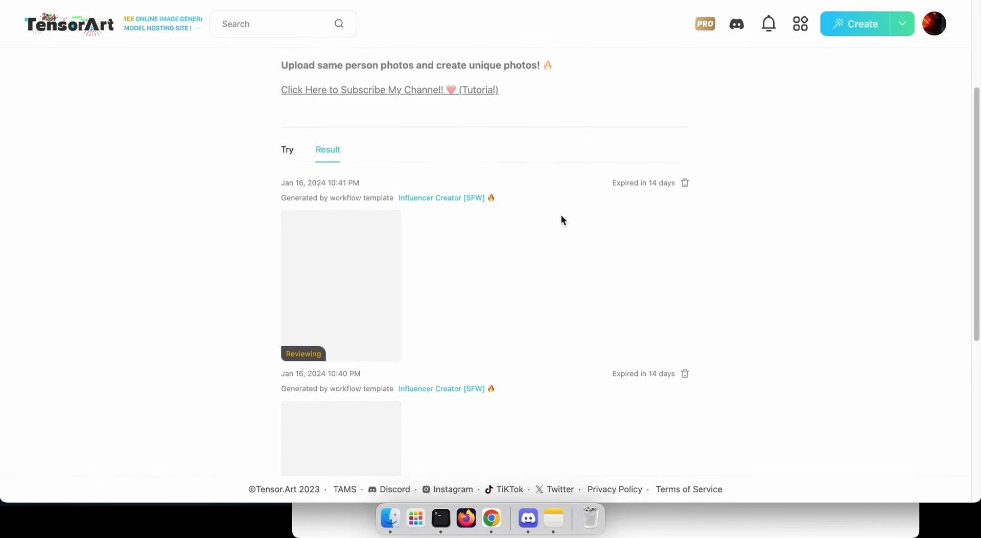
scroll(563, 220, down, 5)
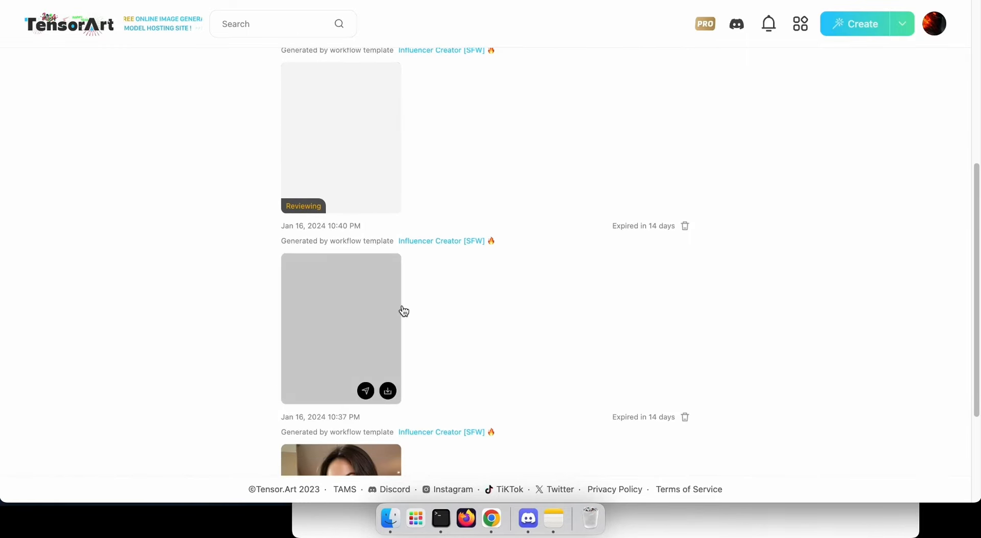
- View the generated photos of the woman in the pink-and-white top and the woman in the green sweater at full size
scroll(578, 307, down, 4)
scroll(578, 307, down, 4)
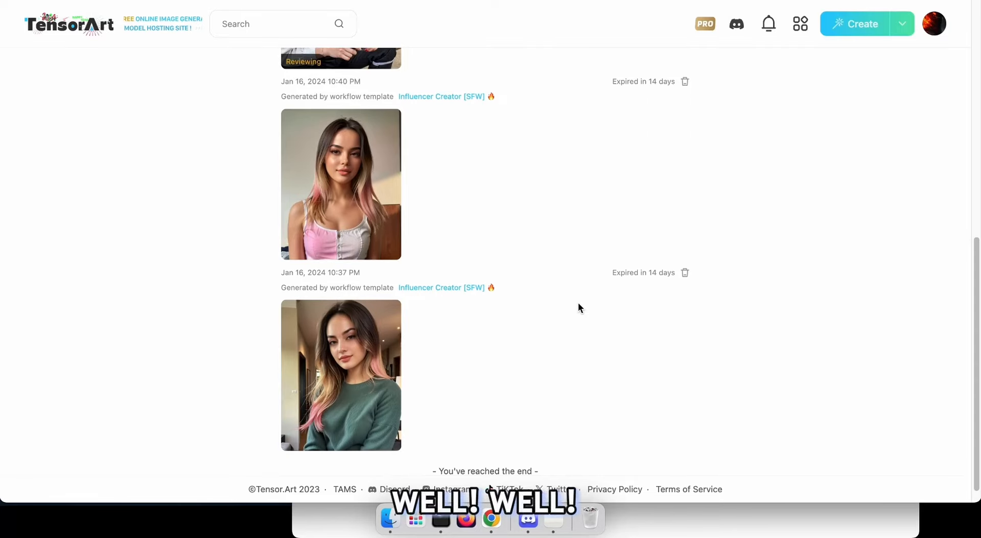
click(364, 147)
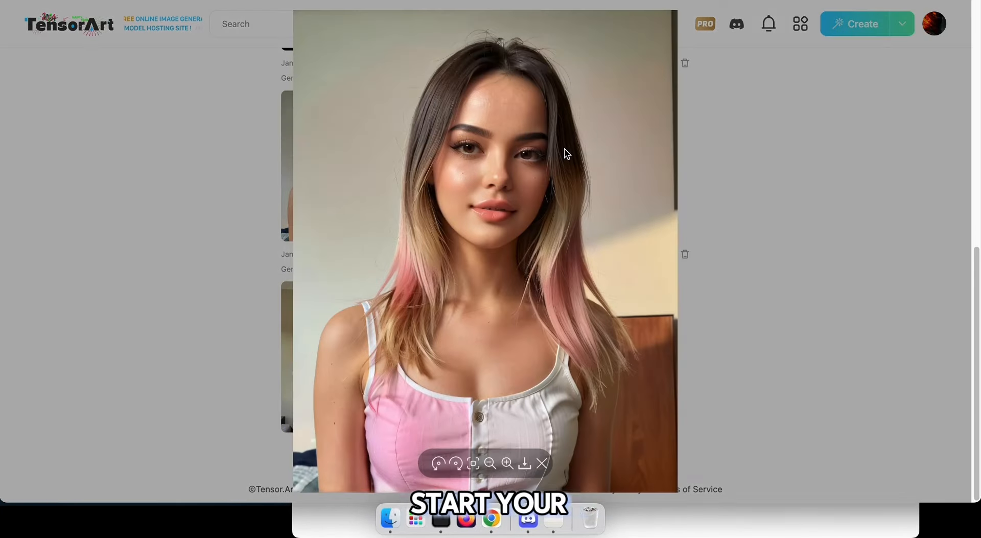
click(876, 233)
click(341, 350)
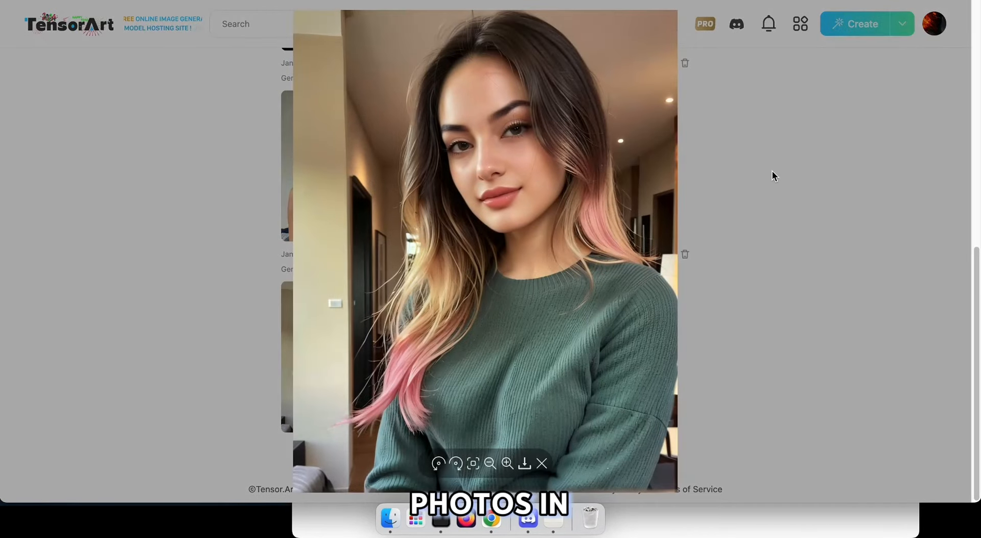
click(817, 182)
- Inspect the newest generated result, the woman in the black cap and white shirt
scroll(745, 226, up, 10)
scroll(423, 307, down, 3)
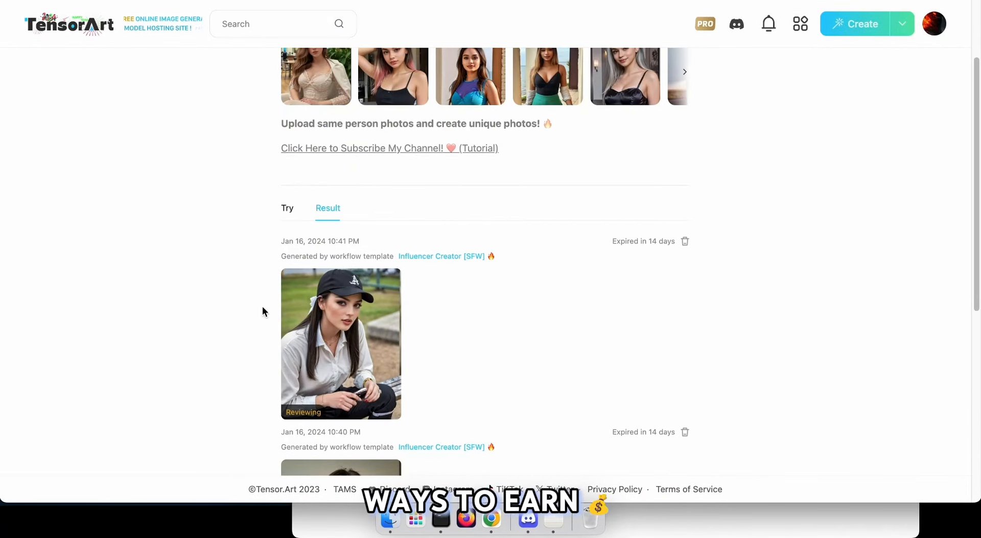
click(323, 314)
click(203, 287)
scroll(418, 307, down, 1)
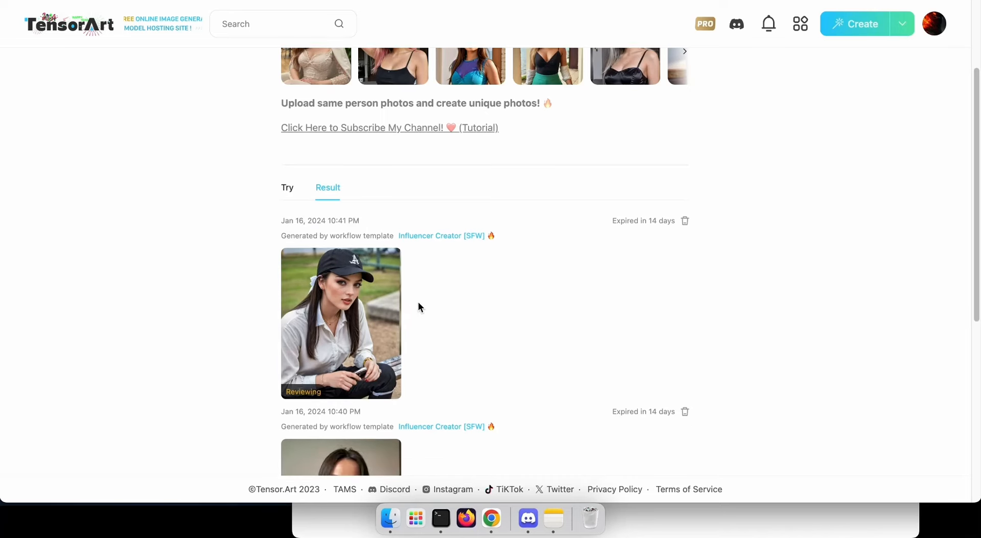
- Remove the uploaded photo of the woman in the black cap from the workflow's image input
scroll(415, 306, up, 5)
click(279, 316)
scroll(179, 307, down, 4)
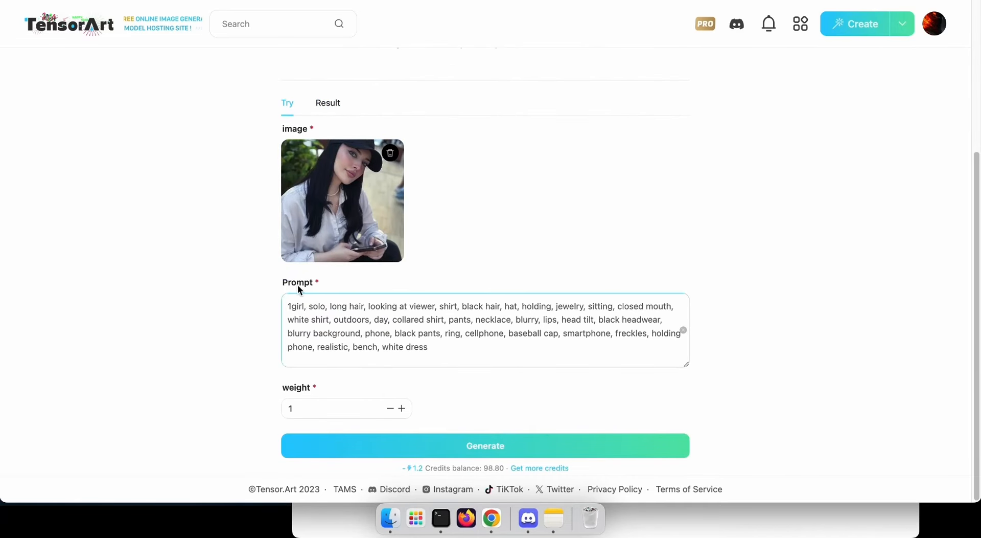
click(391, 154)
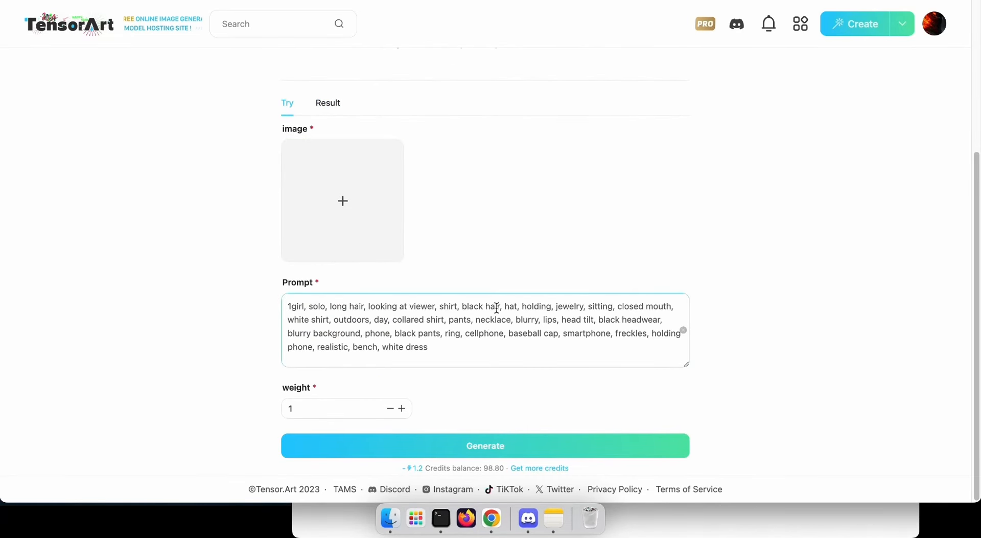
scroll(497, 307, up, 4)
scroll(487, 244, down, 4)
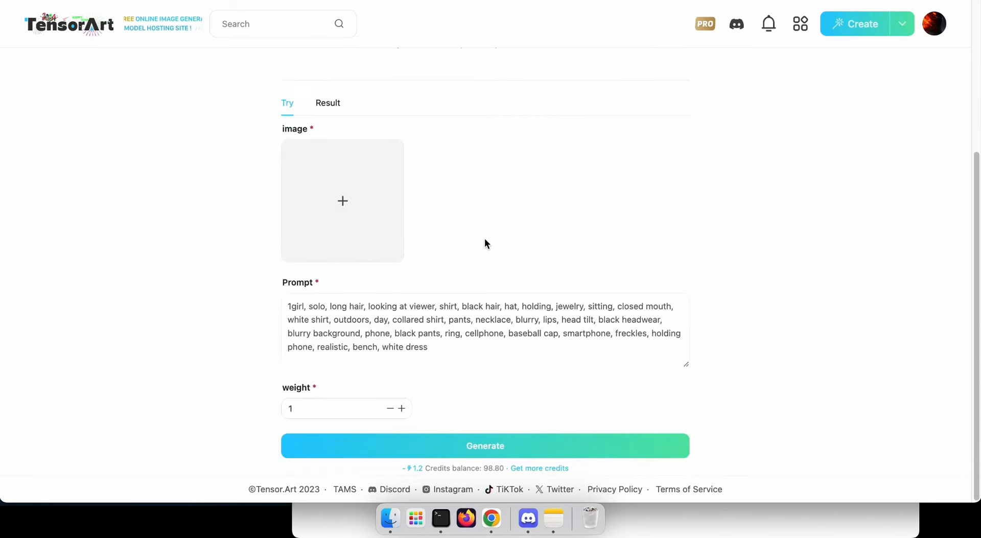
- Return to the workflow's generation results and look through the list
click(328, 104)
scroll(388, 255, down, 5)
scroll(537, 307, up, 8)
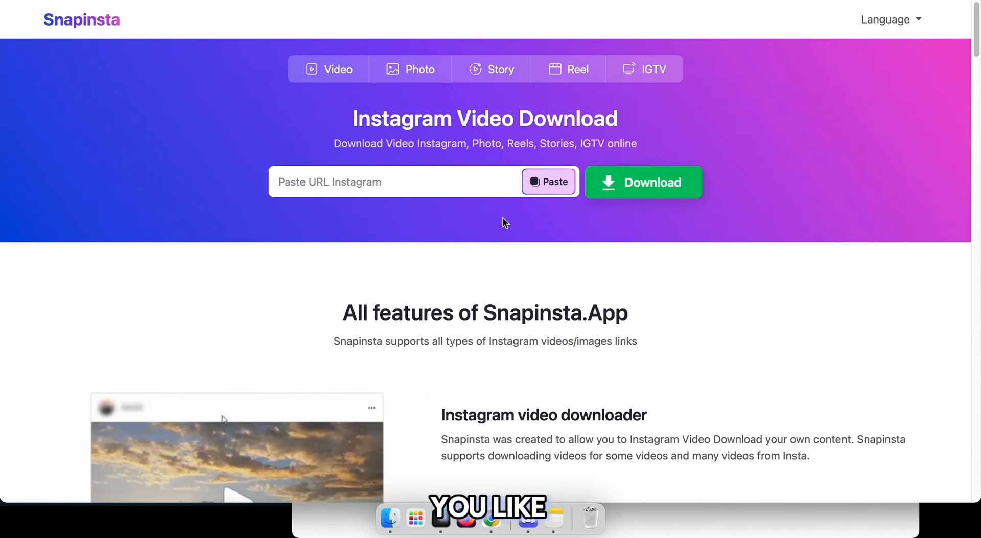
drag(471, 314, 788, 336)
click(763, 339)
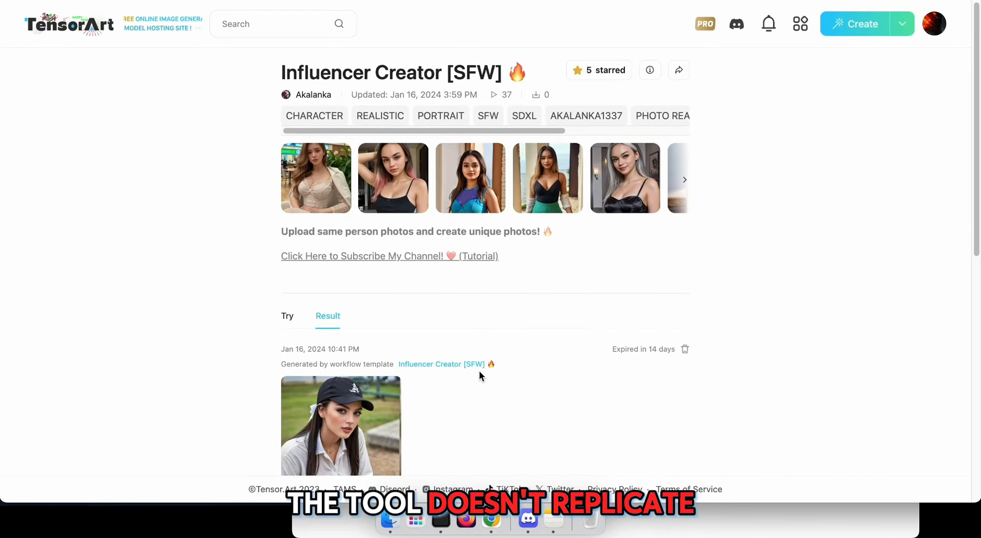
scroll(480, 372, down, 6)
scroll(481, 372, up, 6)
drag(265, 78, 521, 71)
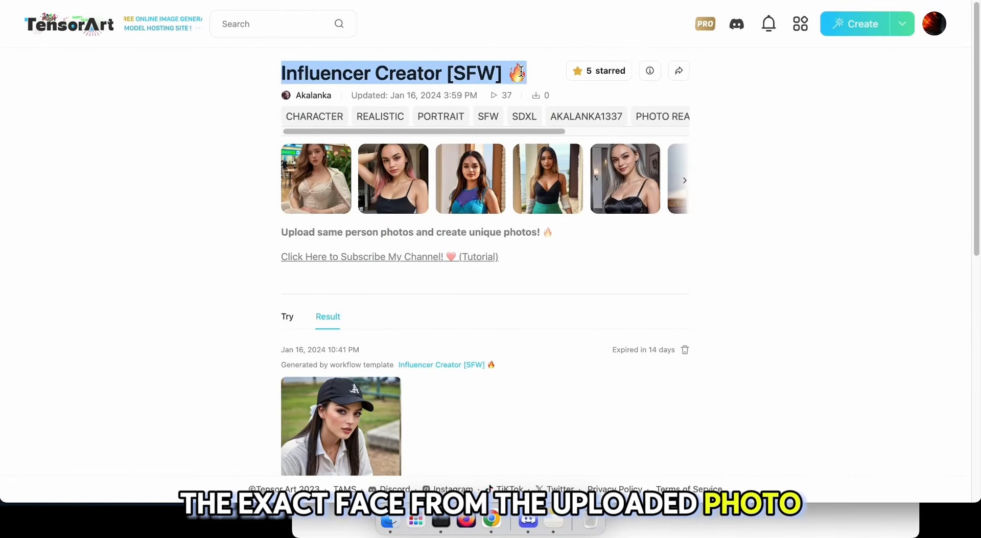
click(228, 264)
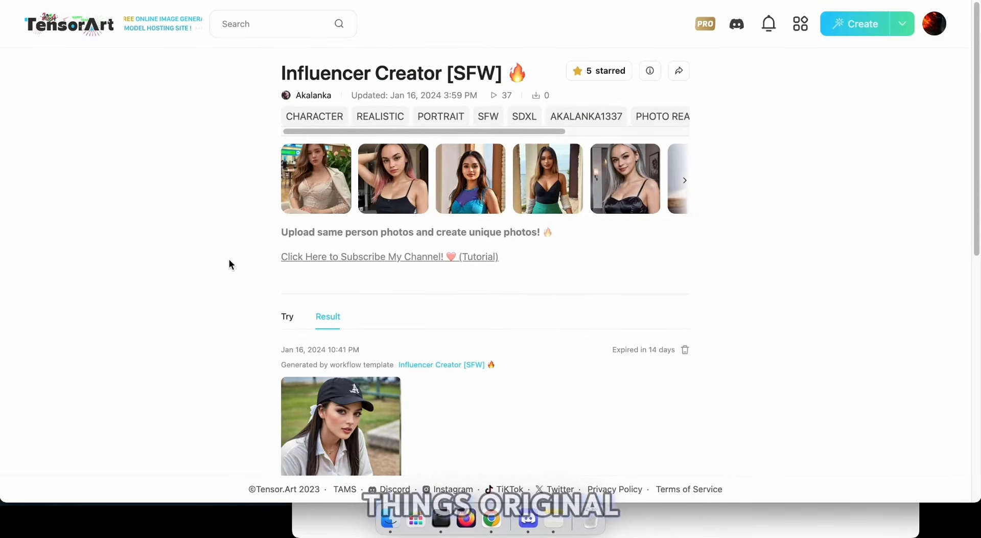
scroll(229, 259, down, 10)
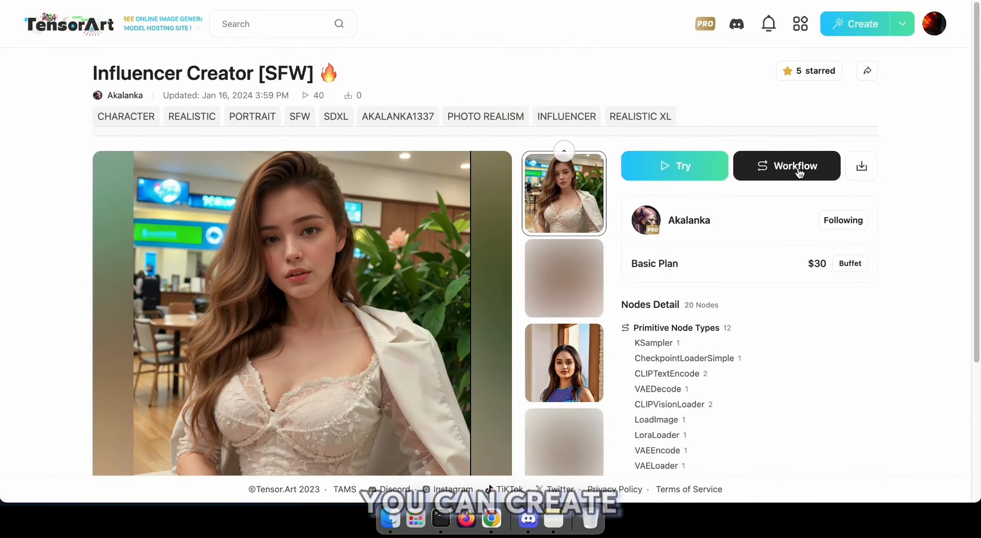
- Open the Influencer Creator template in the node workflow editor, discarding the existing workflow
click(800, 173)
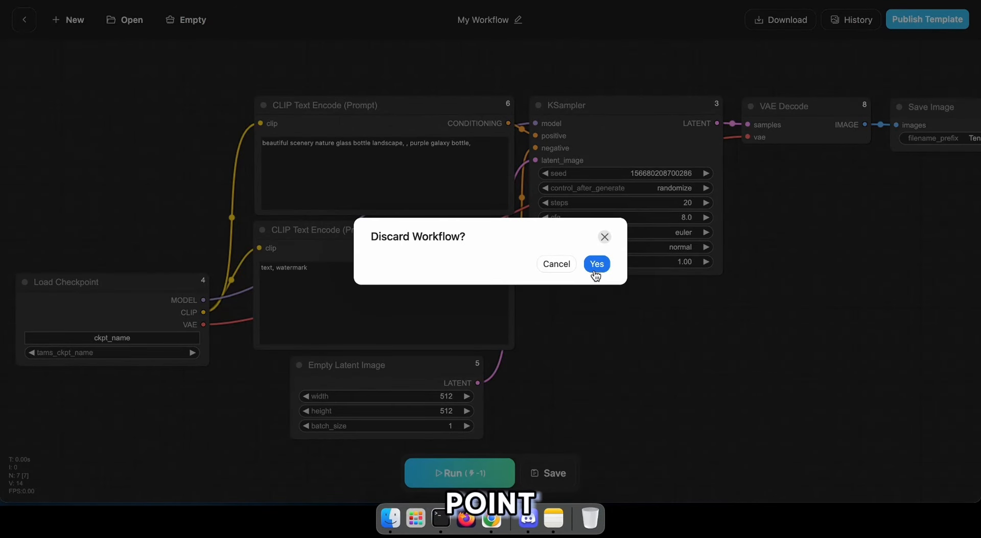
click(597, 263)
scroll(577, 276, down, 5)
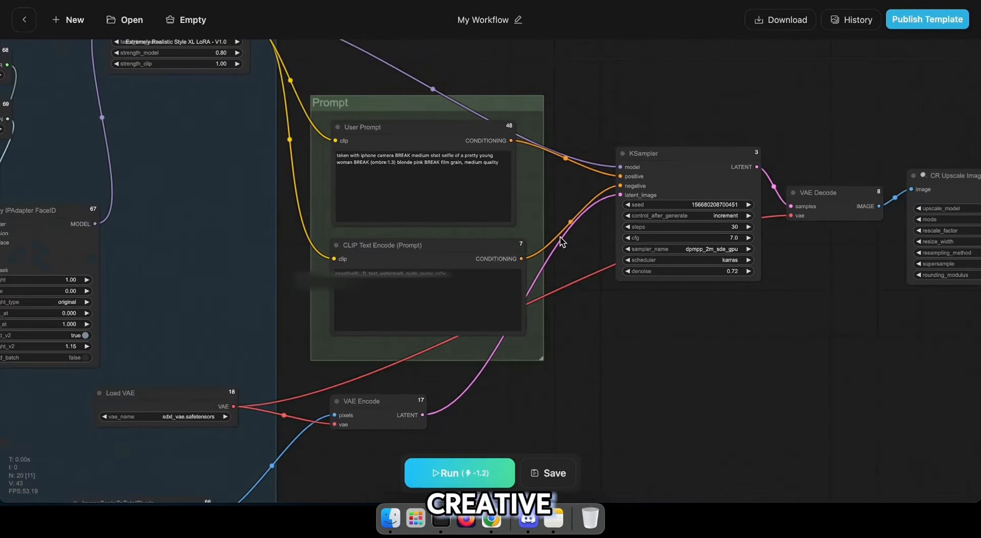
scroll(379, 239, up, 4)
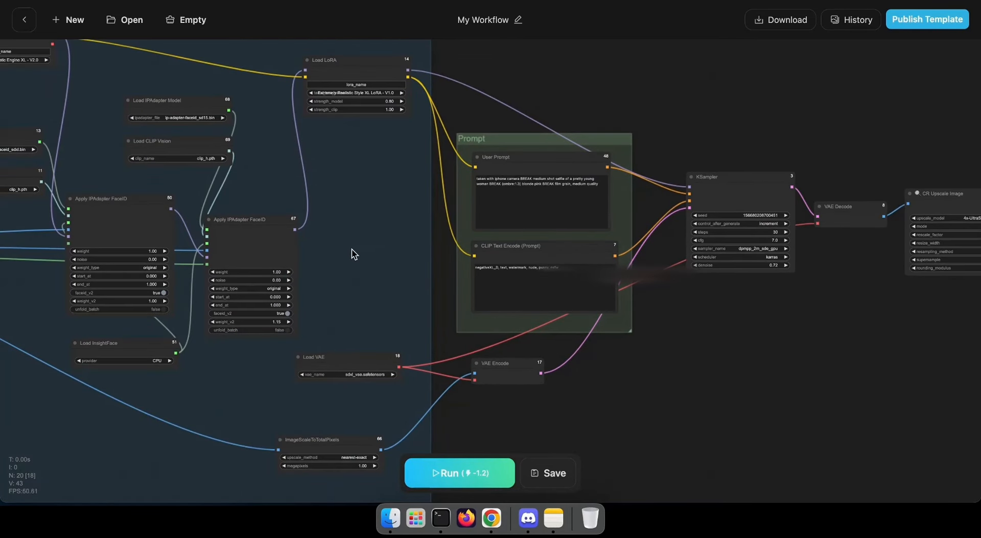
- Upload hneuras23.jpg into the Main image loader node of the ImgLoaders group
drag(352, 250, 779, 296)
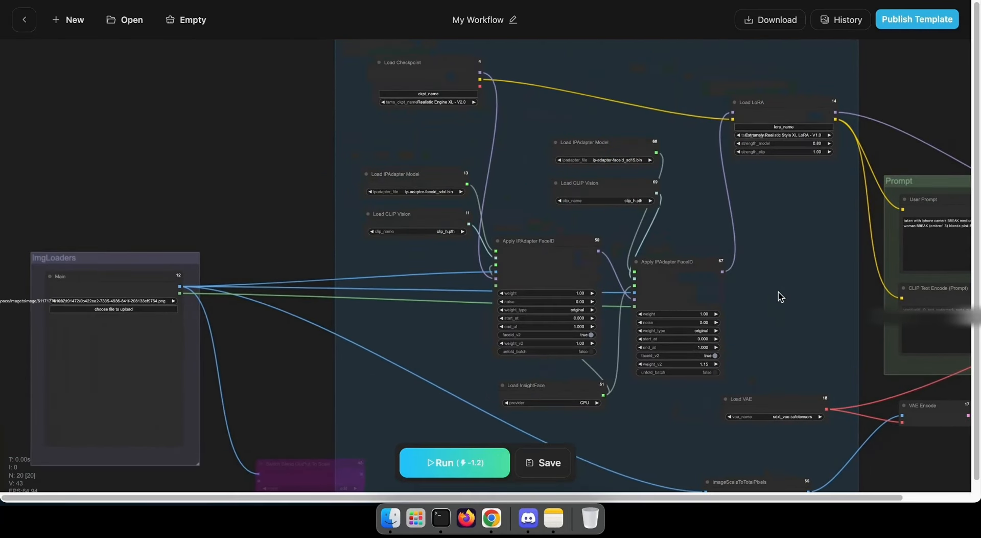
click(119, 309)
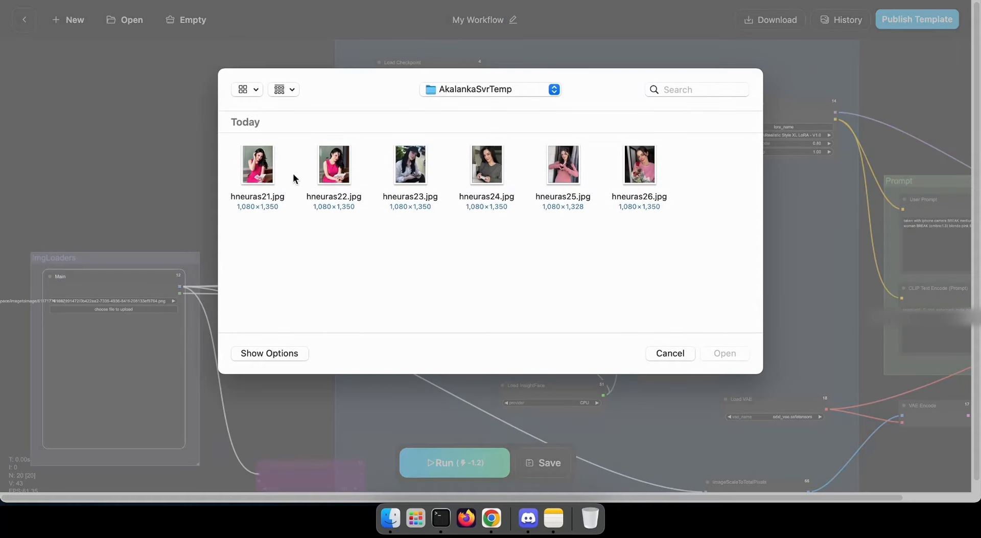
double_click(394, 199)
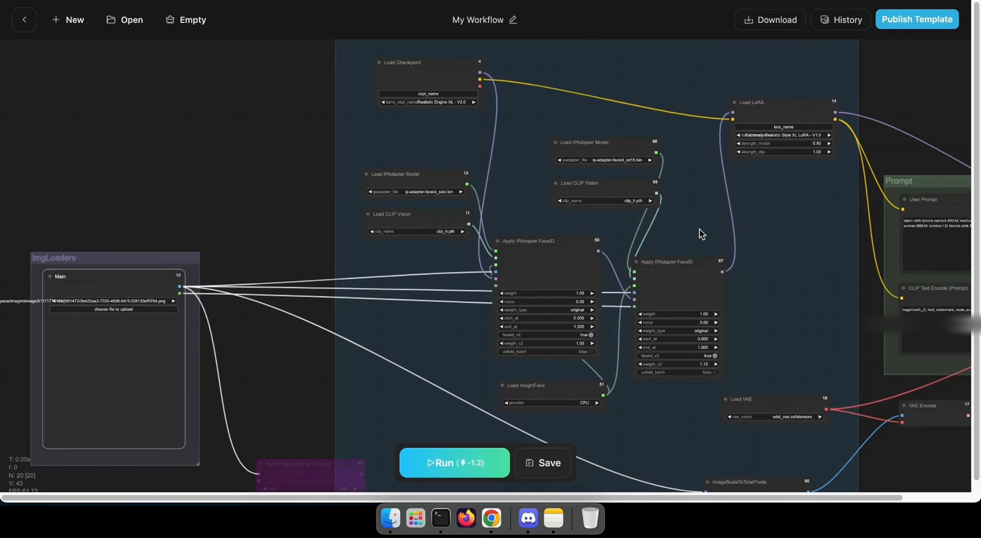
- Examine the IPAdapter, CLIP Vision, prompt and sampler nodes across the workflow graph
drag(755, 220, 547, 213)
scroll(413, 157, up, 10)
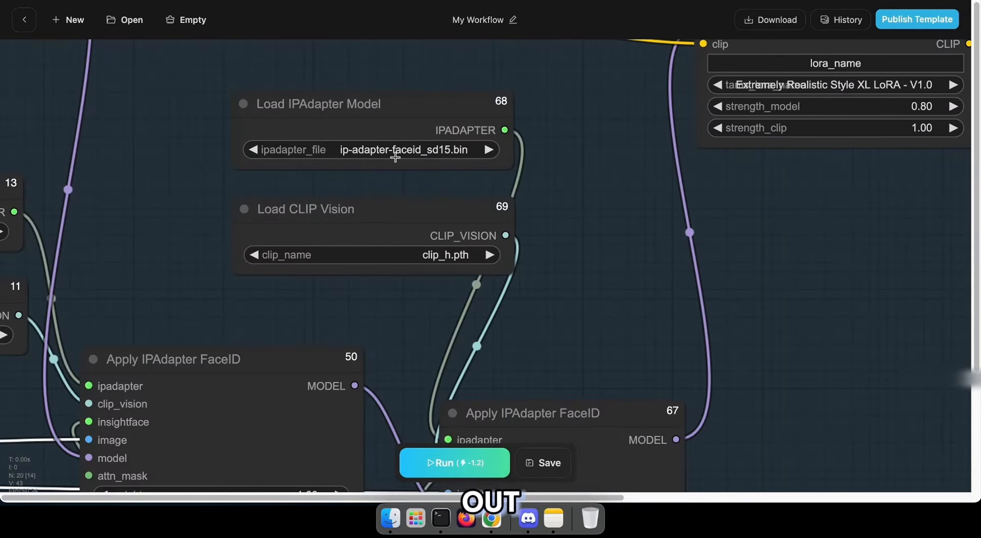
scroll(459, 152, down, 5)
scroll(489, 312, down, 4)
drag(859, 196, 127, 220)
scroll(353, 286, down, 4)
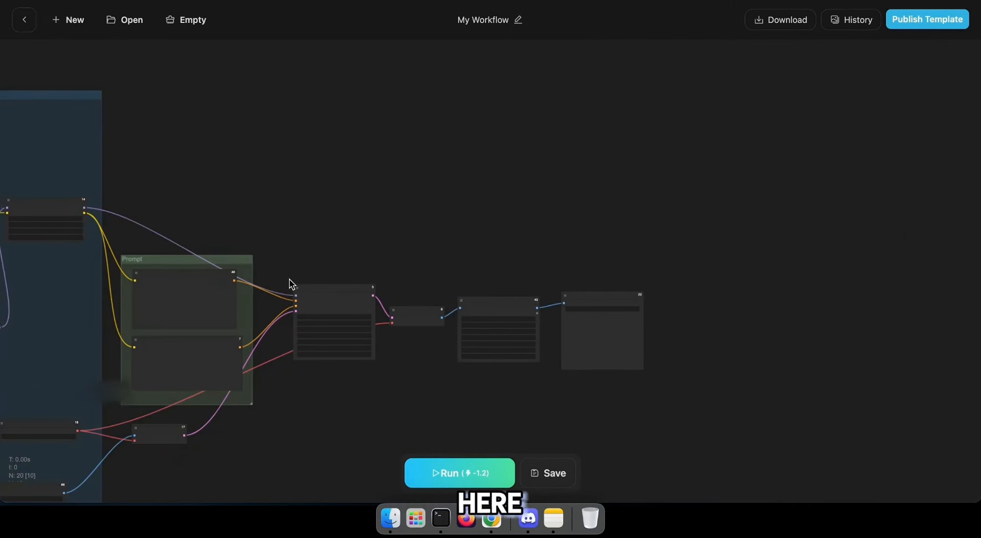
- Set the weight of the second Apply IPAdapter FaceID node, number 67, to 0.98
drag(291, 284, 633, 302)
scroll(474, 292, up, 3)
drag(770, 481, 449, 465)
scroll(560, 358, up, 4)
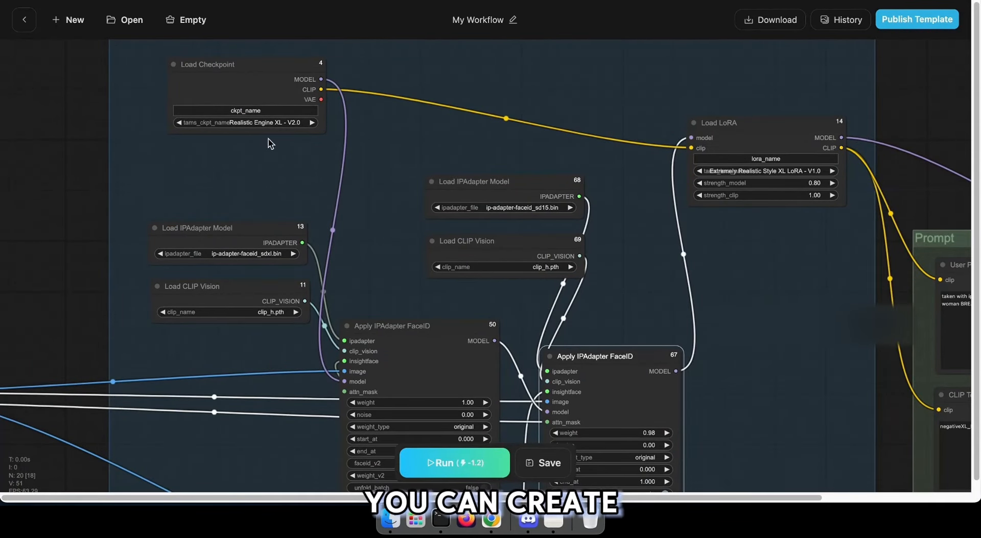
- View the models offered for the Load Checkpoint node and the LoRAs offered for the Load LoRA node without selecting any
click(207, 111)
click(247, 114)
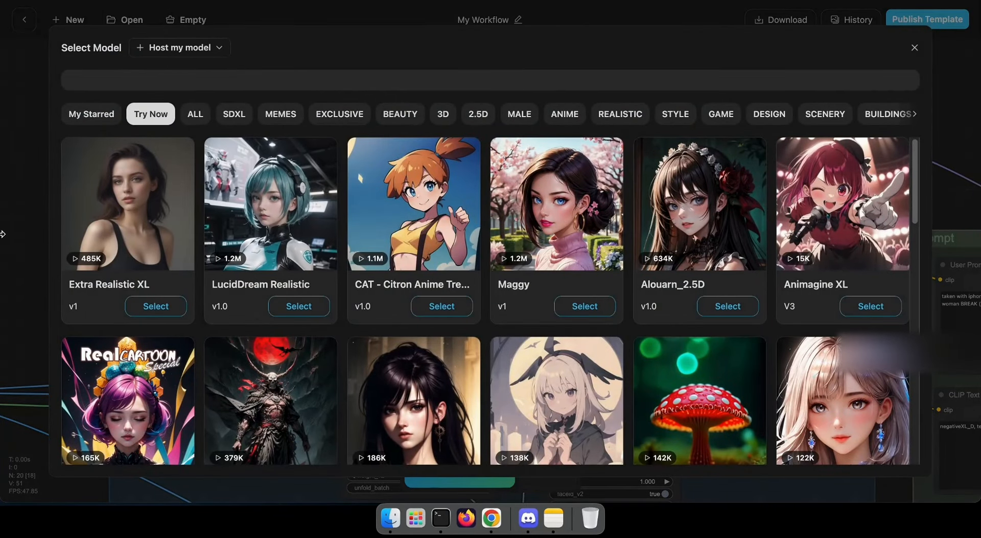
key(Escape)
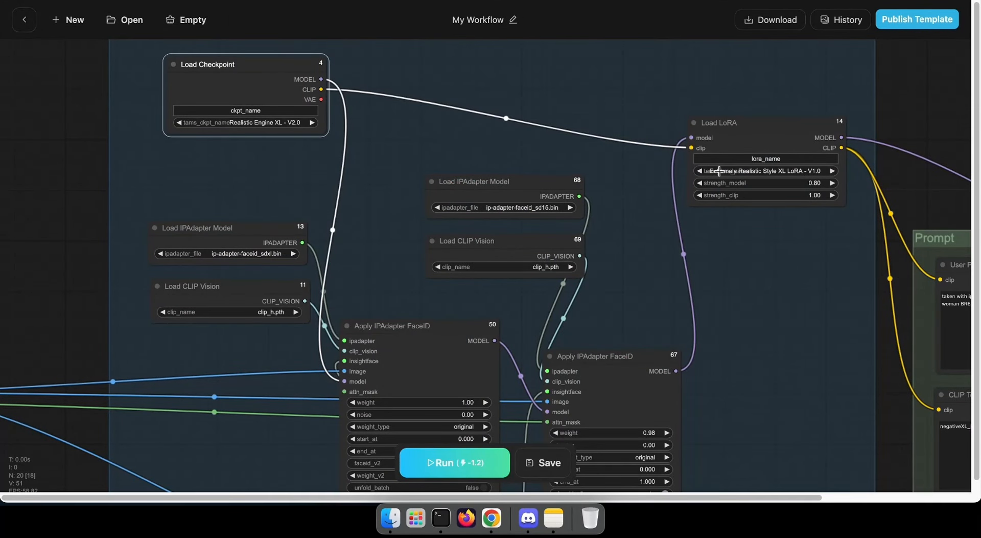
click(750, 170)
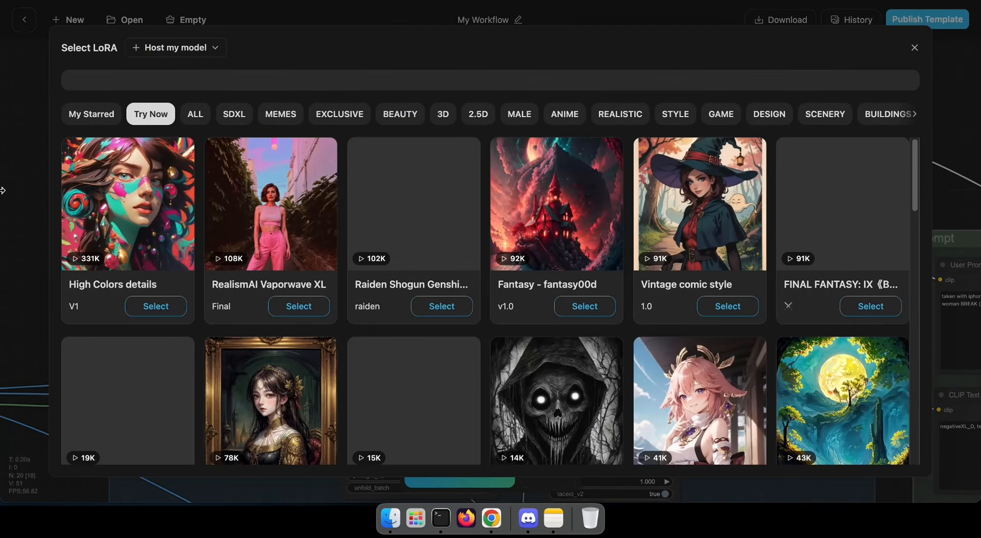
click(11, 190)
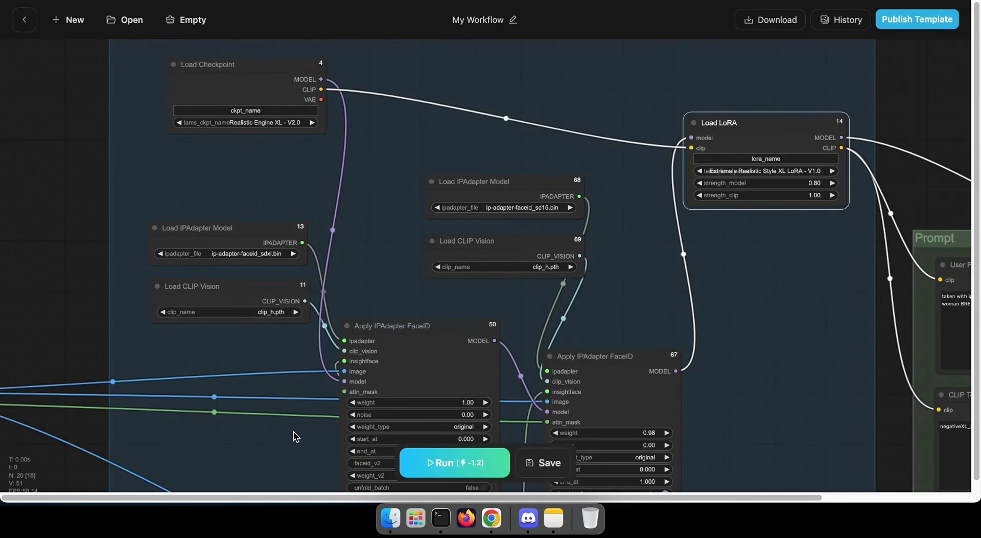
drag(294, 432, 202, 298)
drag(669, 390, 734, 320)
scroll(733, 320, down, 3)
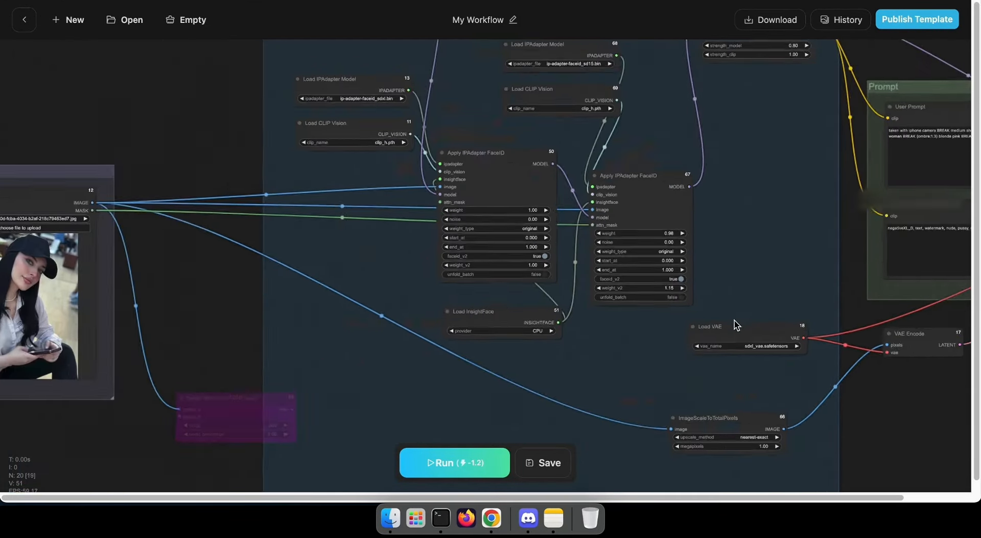
scroll(734, 321, down, 1)
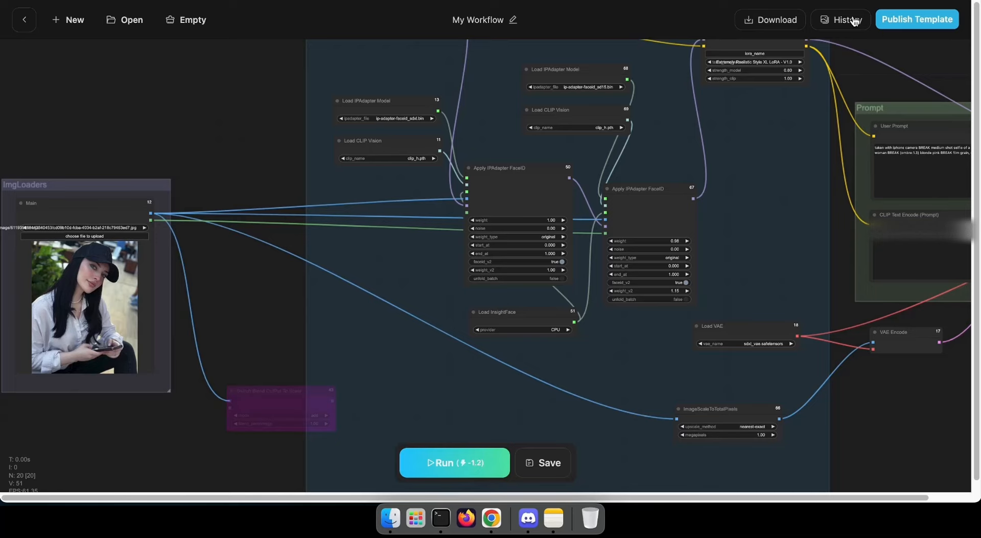
- Rename the workflow to "My own temp"
click(482, 20)
double_click(488, 50)
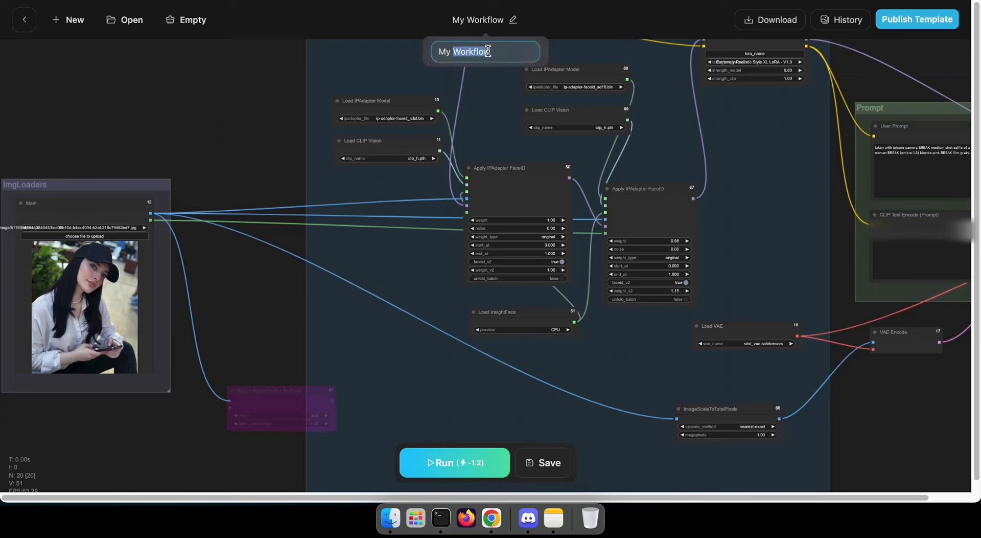
text(My own)
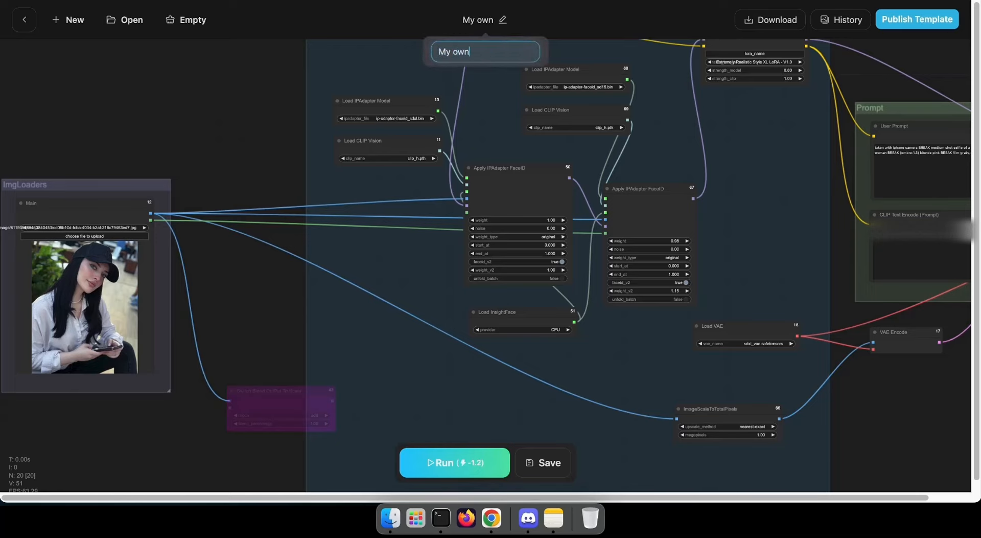
text( temp)
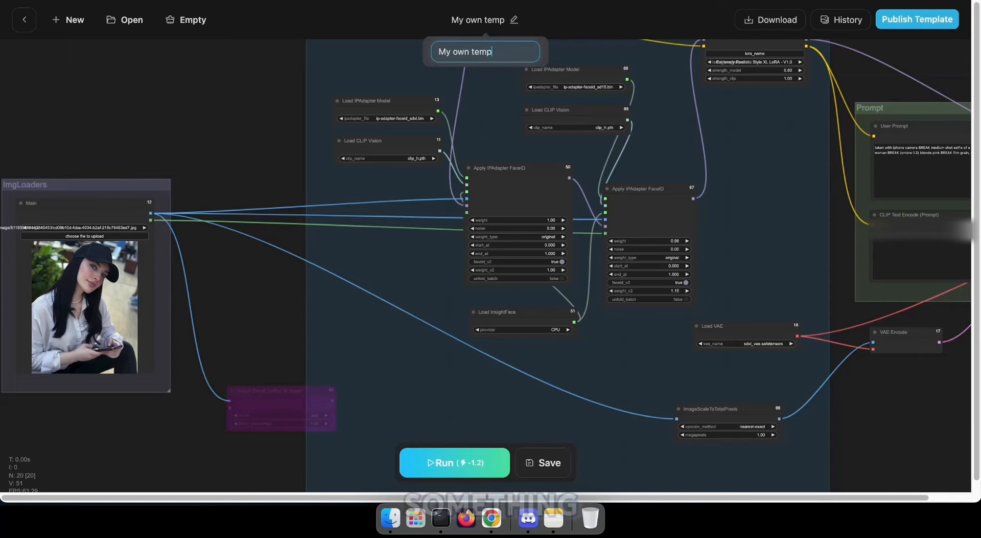
click(764, 115)
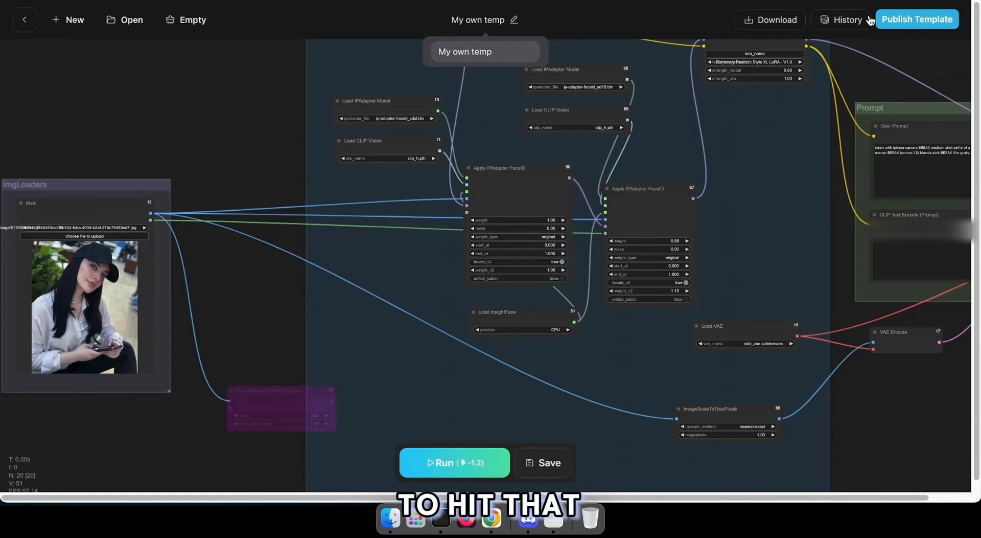